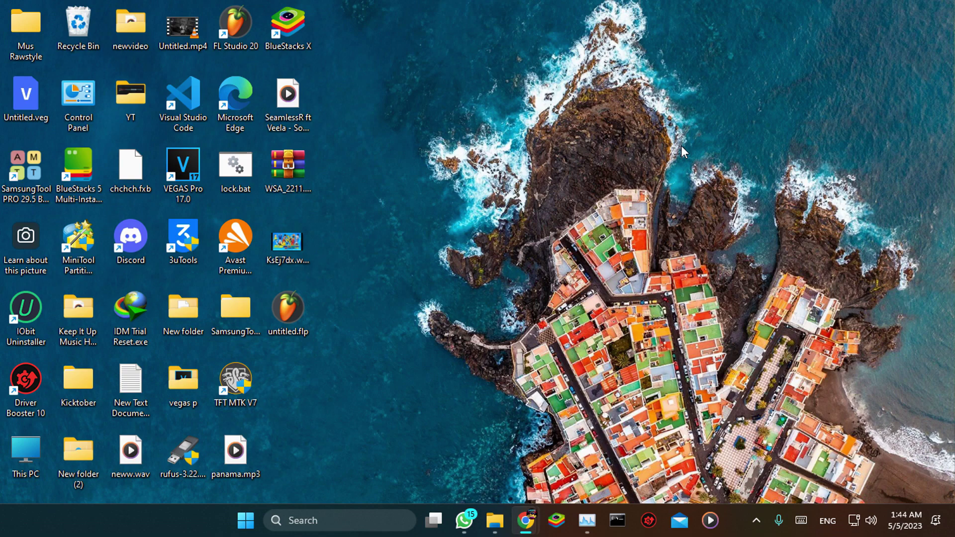
# - From the AR10Dev WSA release page, request WSA_2211.40000.11.0_x86_64_Magisk-25.2_MindTheGapps.zip, cancel the download and close the page
pyautogui.moveTo(526, 520)
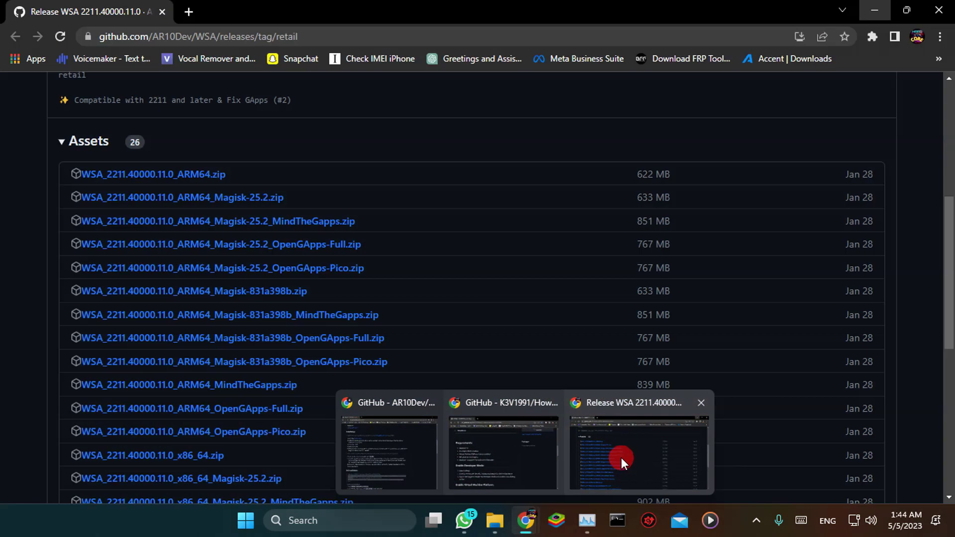
pyautogui.click(621, 457)
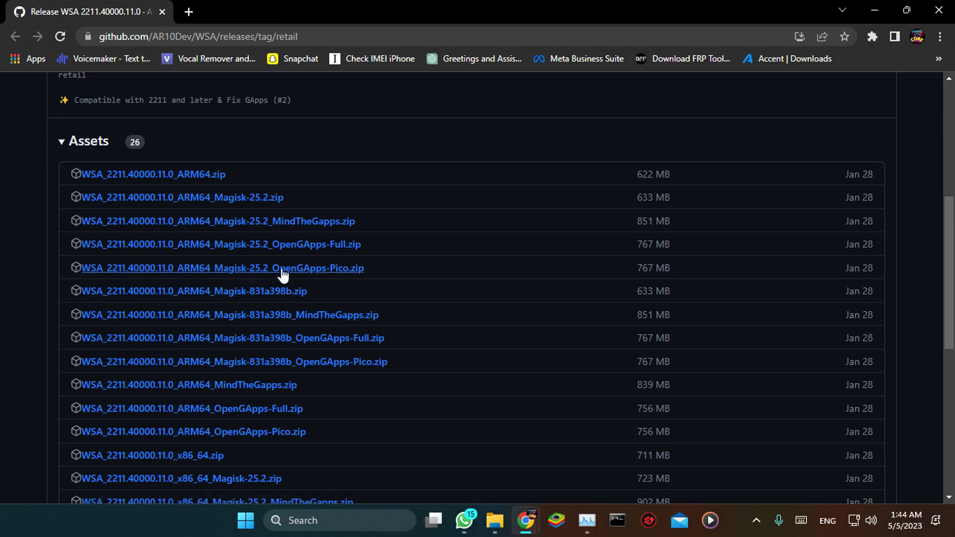
pyautogui.scroll(-3, 244, 276)
pyautogui.click(235, 337)
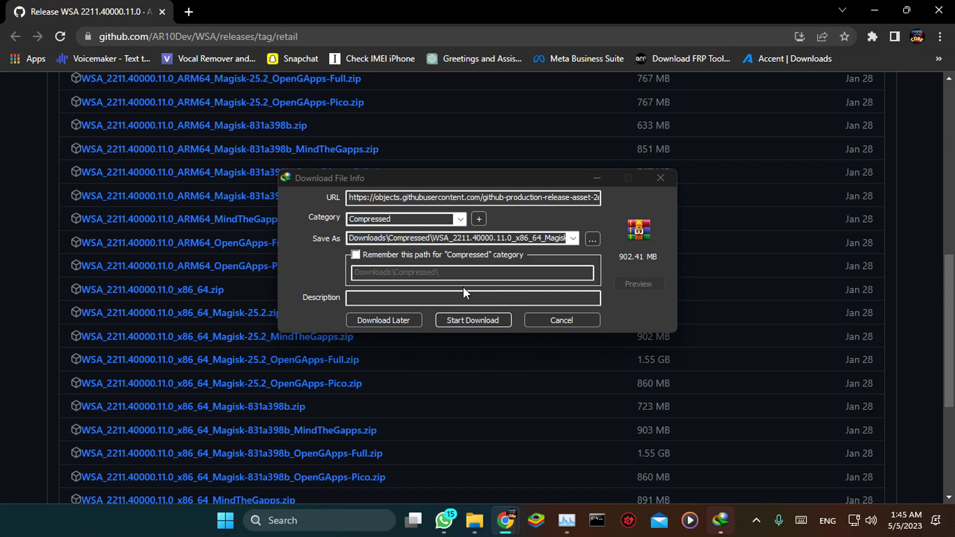
pyautogui.click(551, 320)
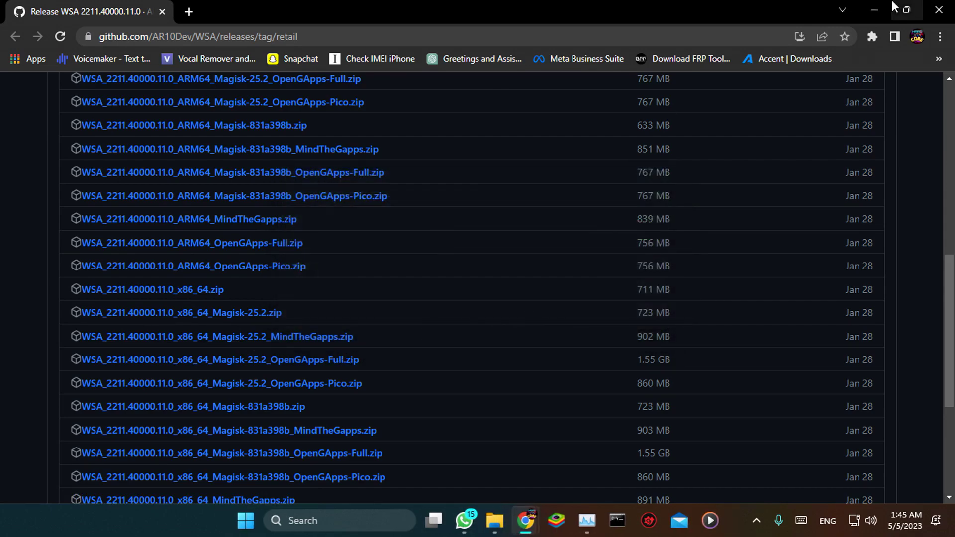
pyautogui.click(939, 11)
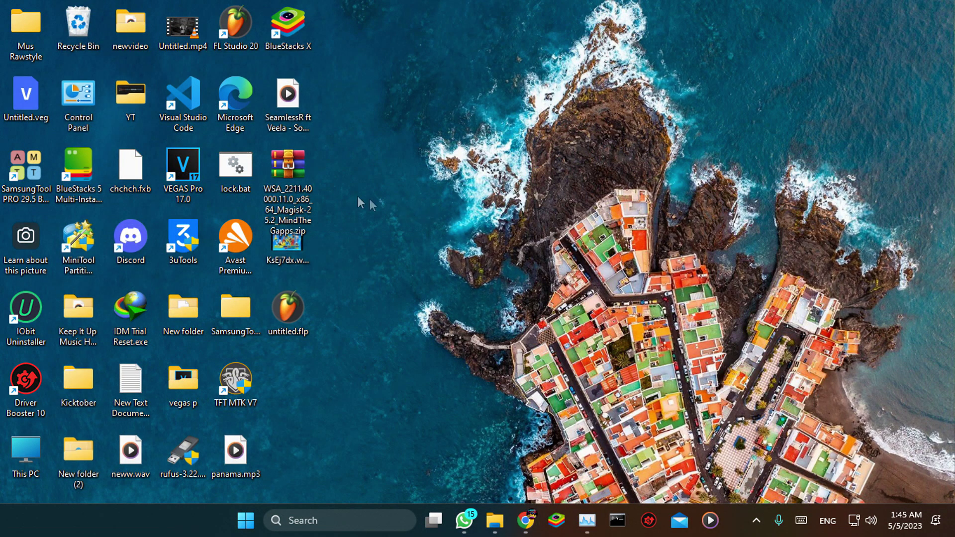
# - Move the WSA zip archive to an empty area of the desktop and extract it into its own folder with WinRAR
pyautogui.moveTo(269, 181); pyautogui.dragTo(400, 237)
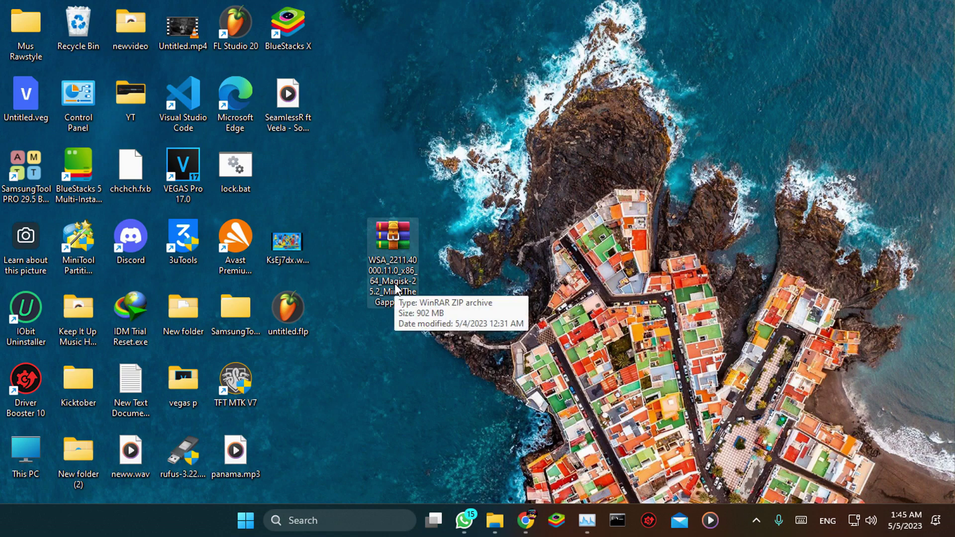
pyautogui.rightClick(394, 244)
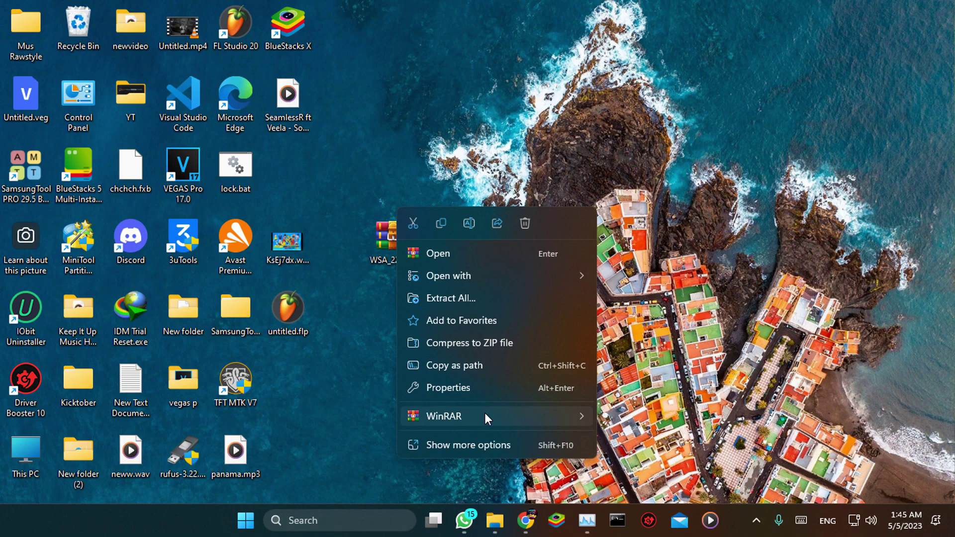
pyautogui.moveTo(565, 415)
pyautogui.click(653, 465)
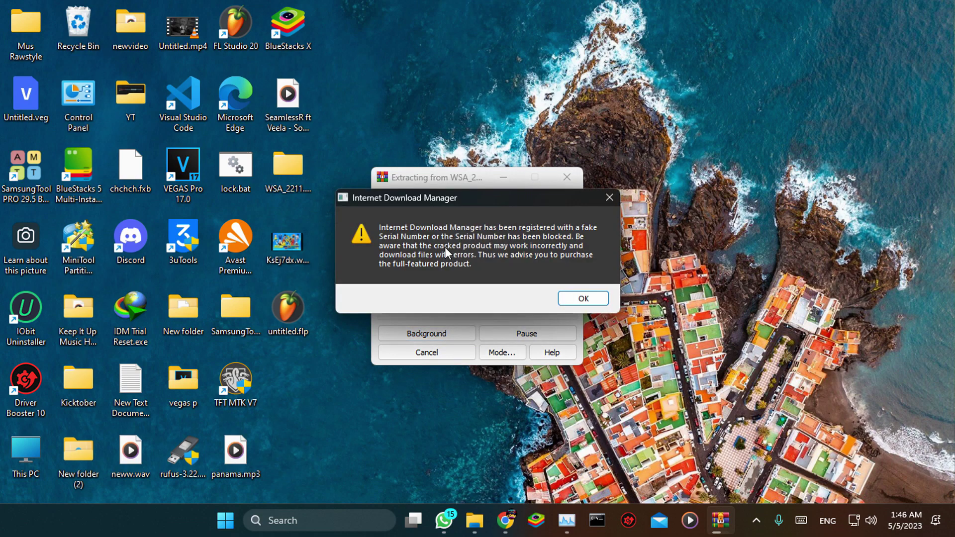
# - Dismiss the Internet Download Manager warning and shift the extraction progress window slightly aside
pyautogui.click(609, 197)
pyautogui.click(568, 325)
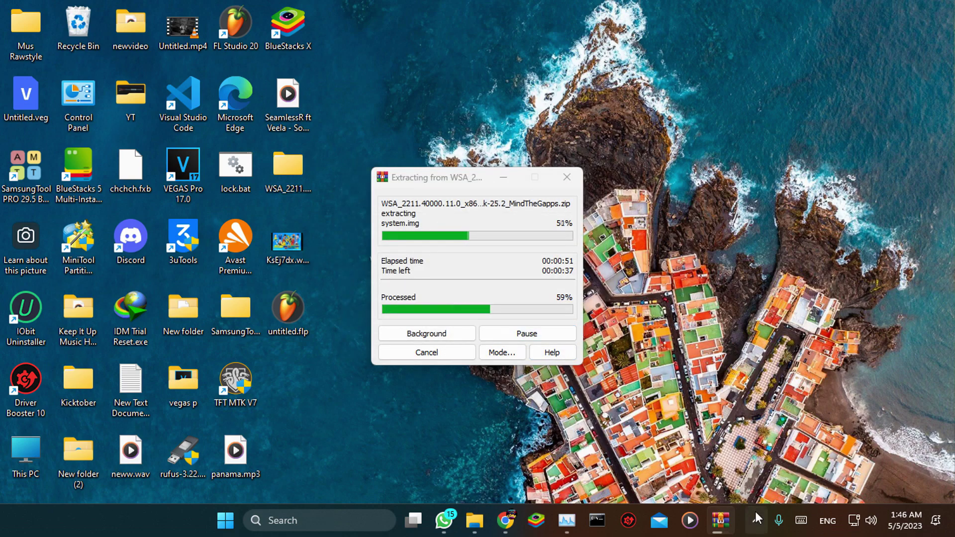
pyautogui.click(758, 518)
pyautogui.moveTo(455, 182); pyautogui.dragTo(477, 186)
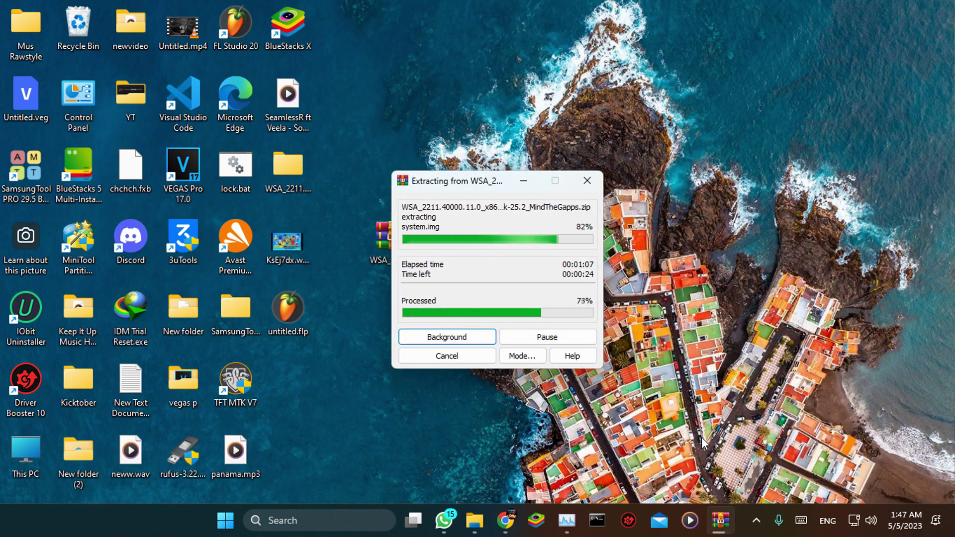
pyautogui.click(425, 188)
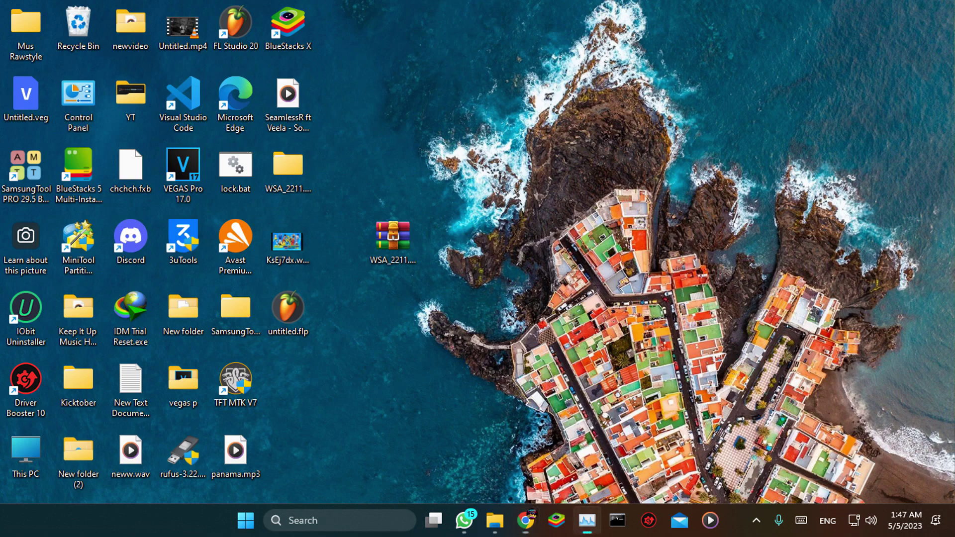
# - Copy the extracted WSA_2211.40000.11.0_x86_64_Magisk-25.2_MindTheGapps folder from the desktop into the Documents folder
pyautogui.click(279, 182)
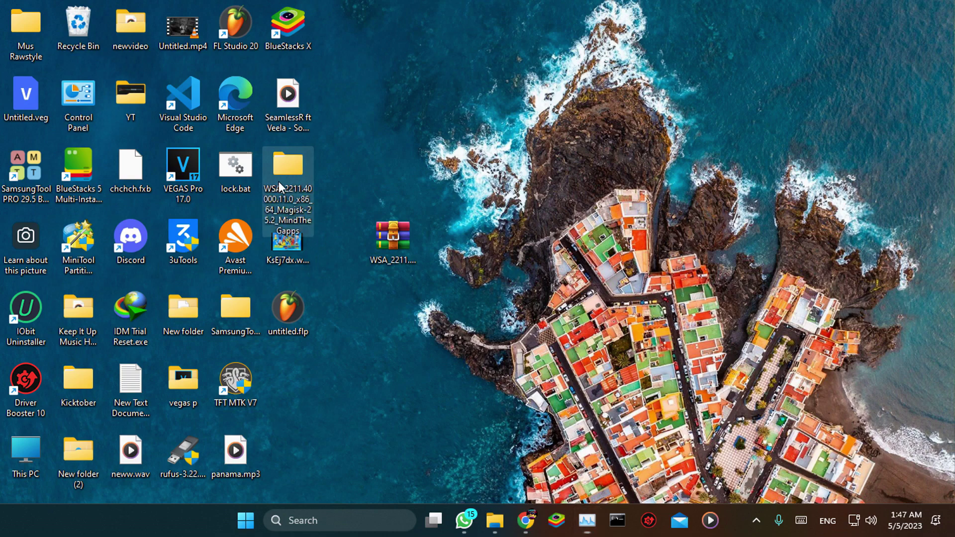
pyautogui.rightClick(279, 183)
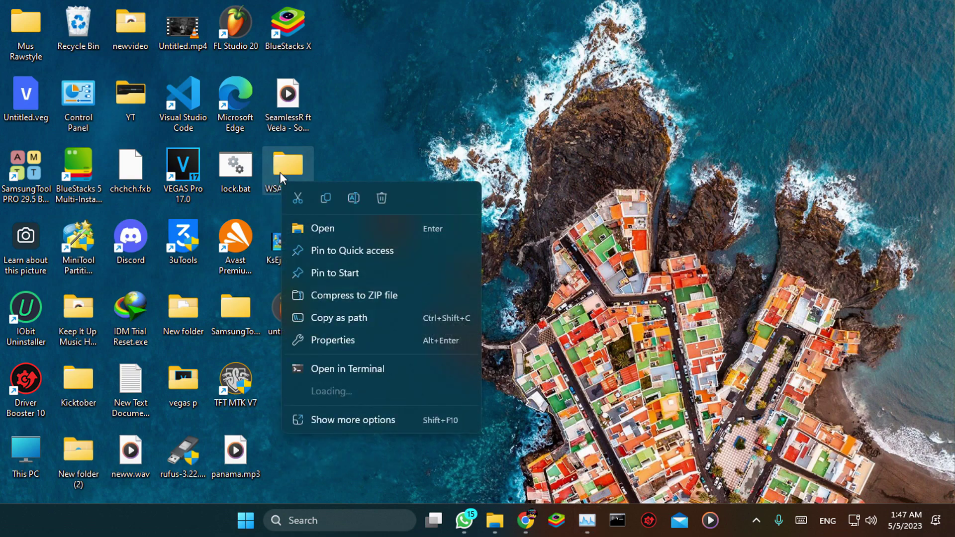
pyautogui.click(324, 205)
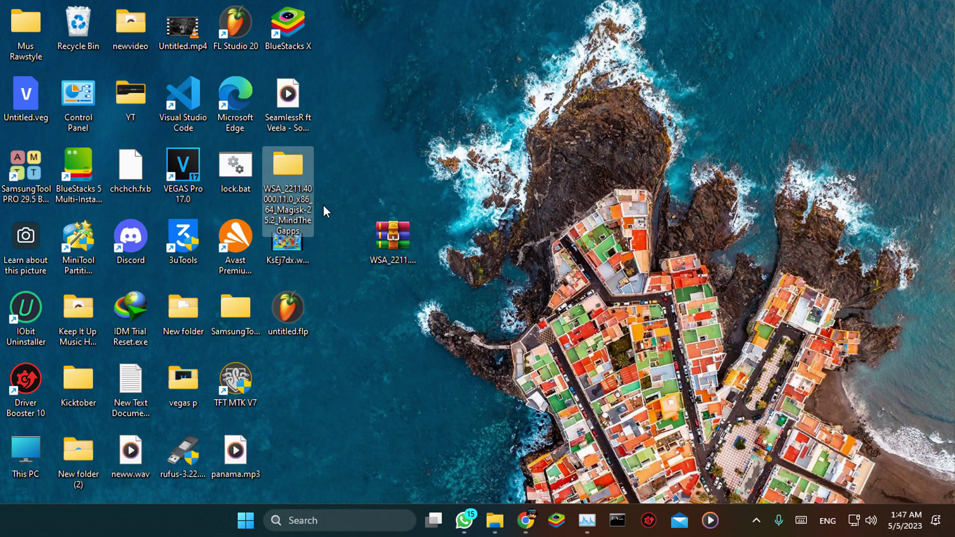
pyautogui.click(495, 520)
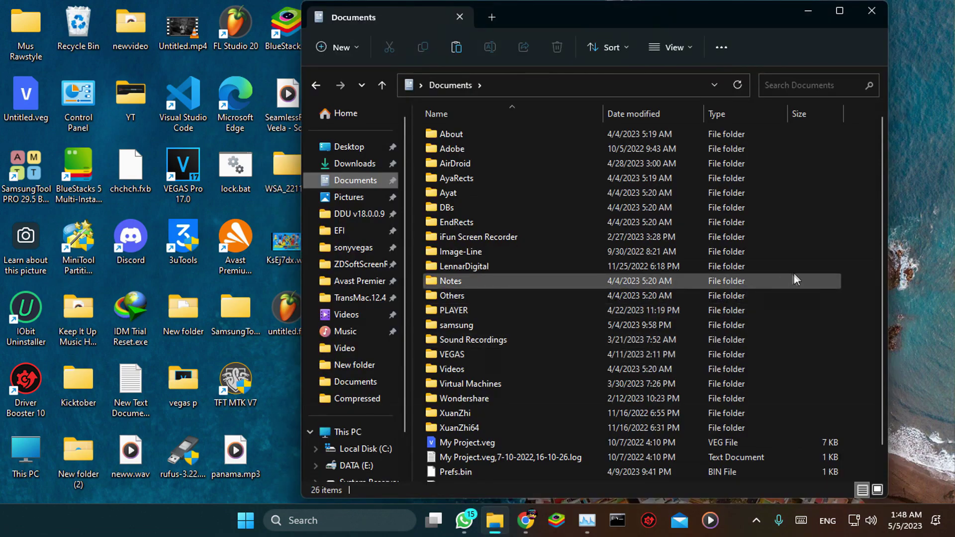
pyautogui.click(843, 287)
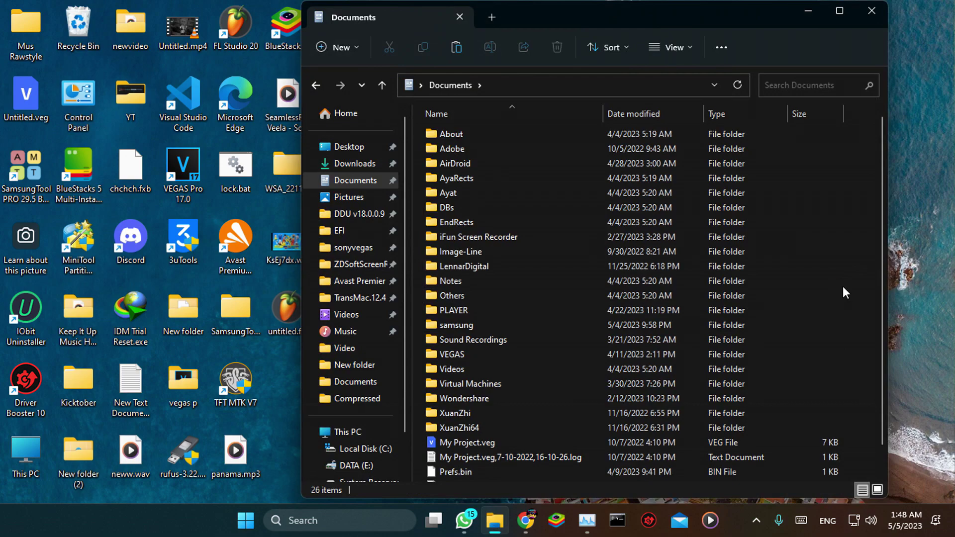
pyautogui.hotkey('ctrl', 'v')
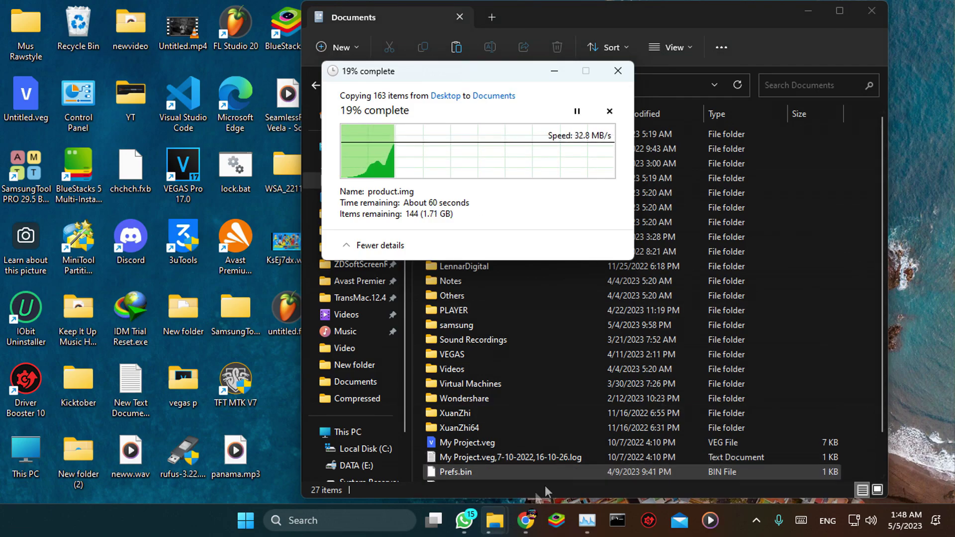
pyautogui.click(490, 458)
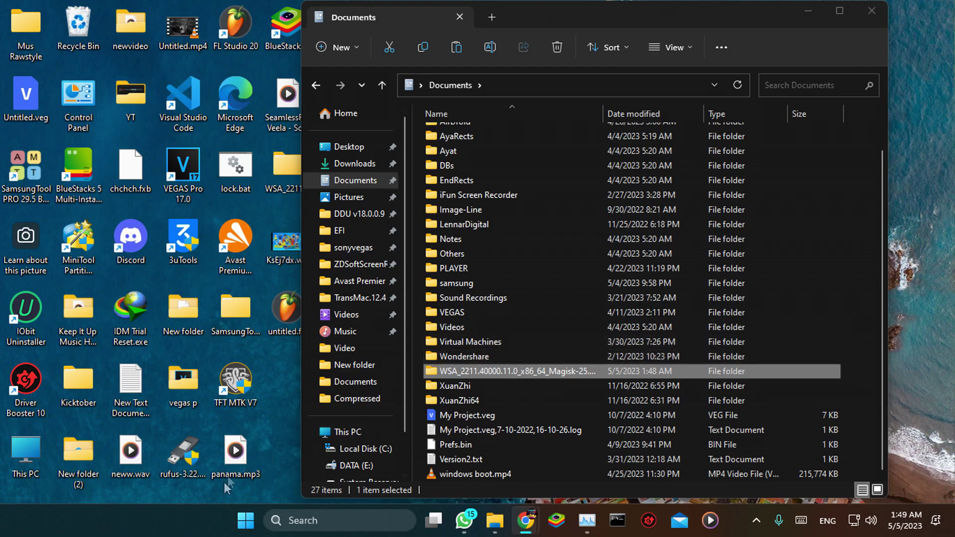
pyautogui.click(246, 520)
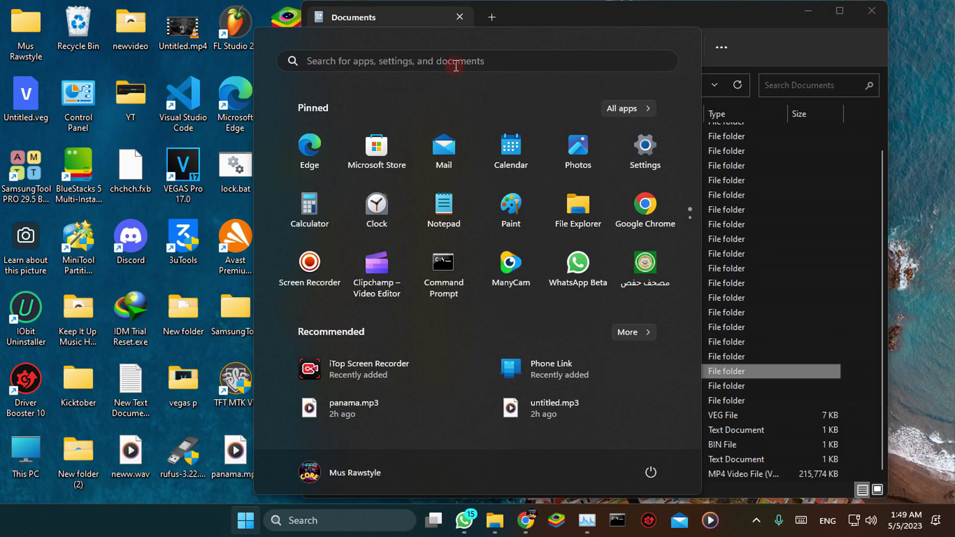
pyautogui.click(455, 63)
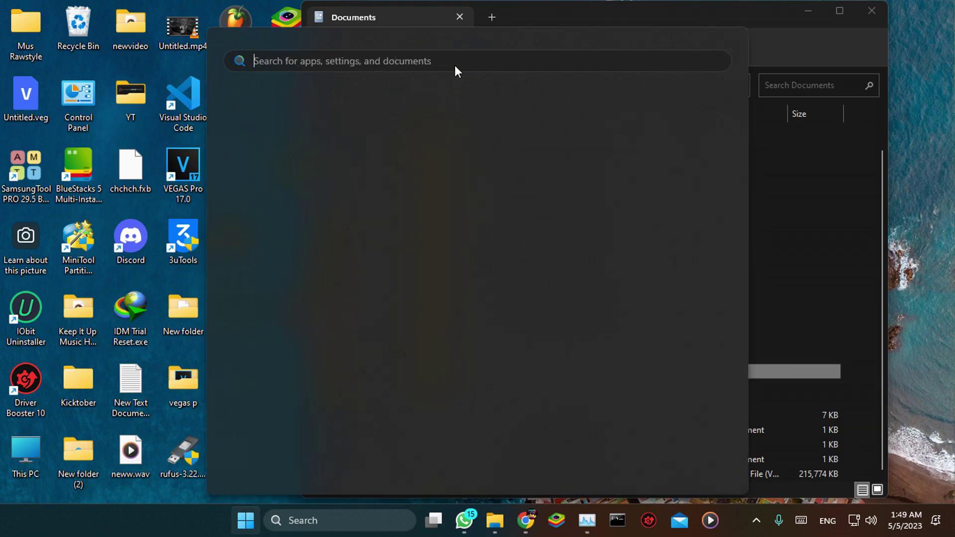
pyautogui.click(246, 520)
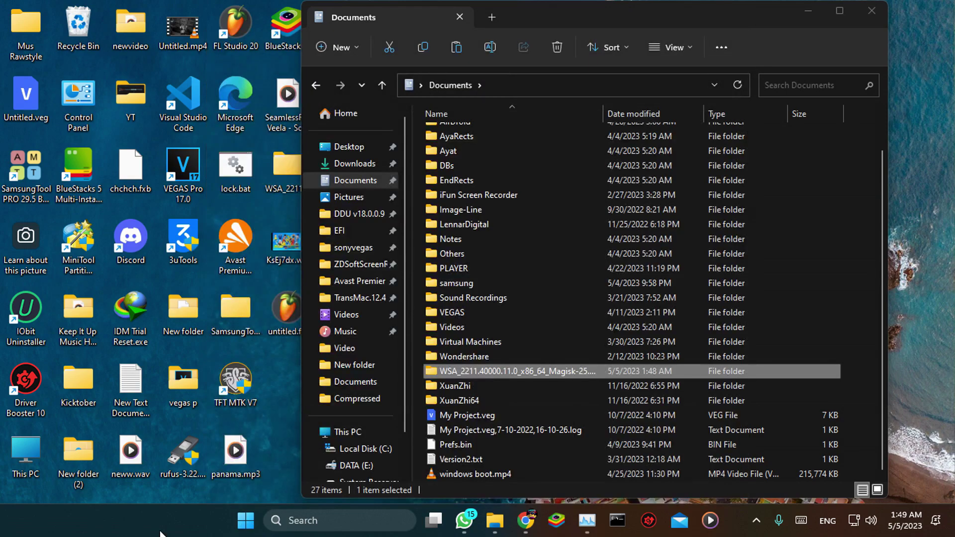
# - Turn on Developer Mode in the Privacy & security developer settings of Windows, accept the security prompt and close Settings
pyautogui.click(245, 526)
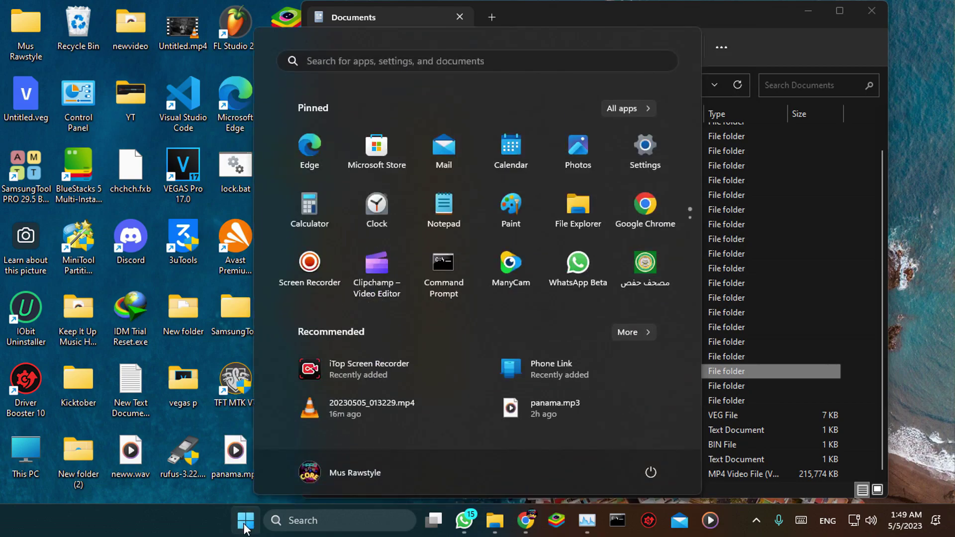
pyautogui.click(649, 150)
pyautogui.click(643, 158)
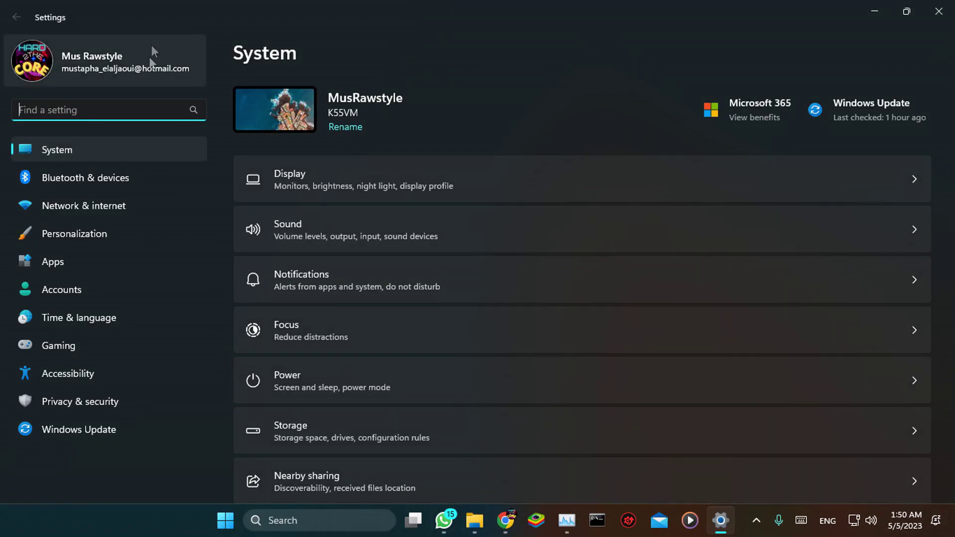
pyautogui.click(81, 400)
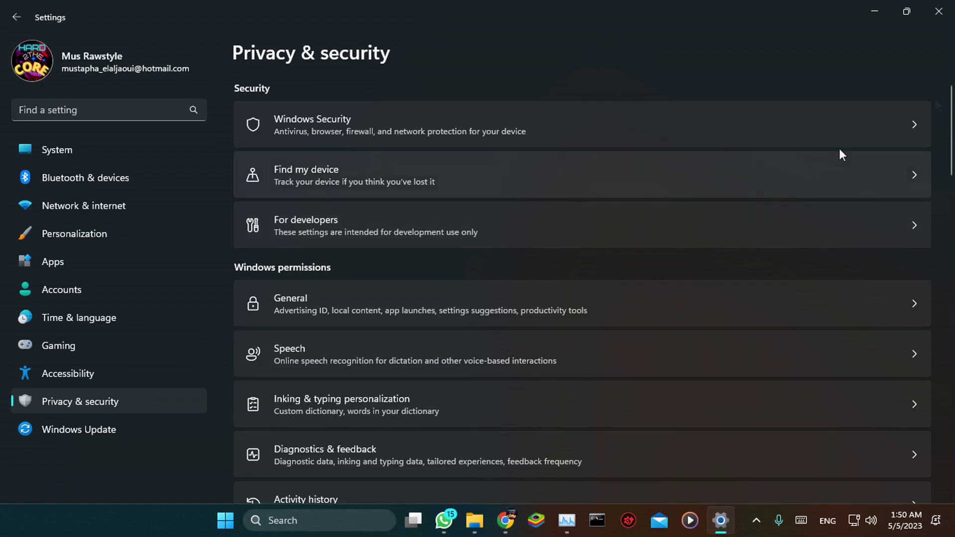
pyautogui.moveTo(952, 121); pyautogui.dragTo(952, 127)
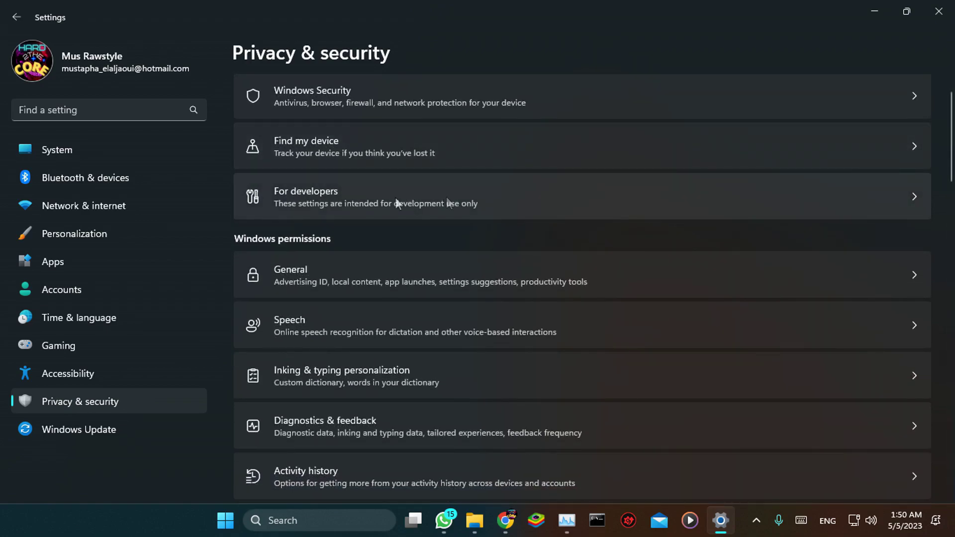
pyautogui.click(294, 205)
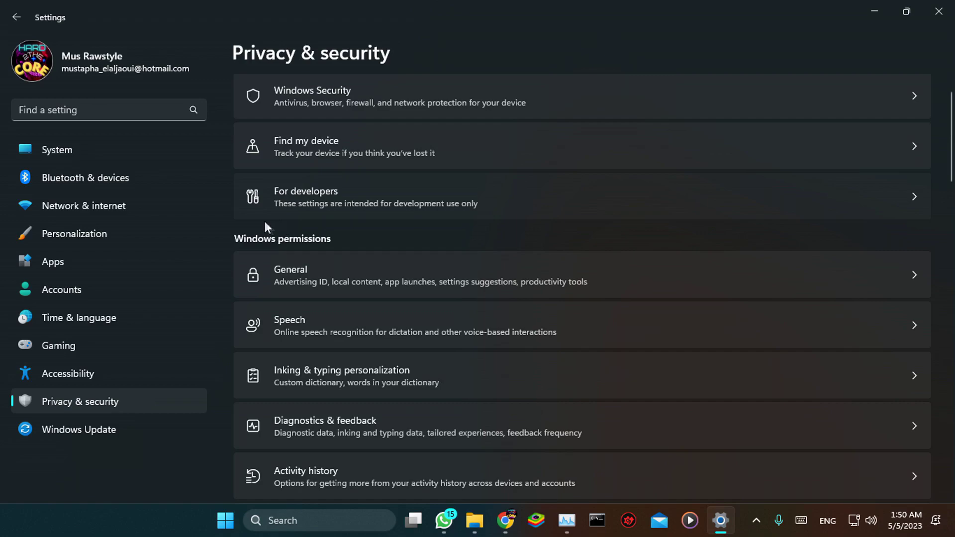
pyautogui.click(245, 211)
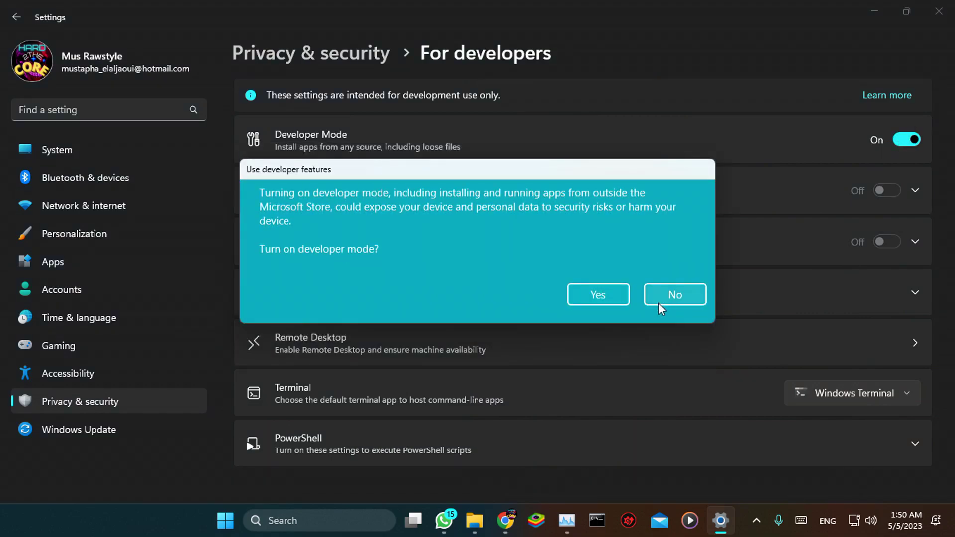
pyautogui.click(604, 297)
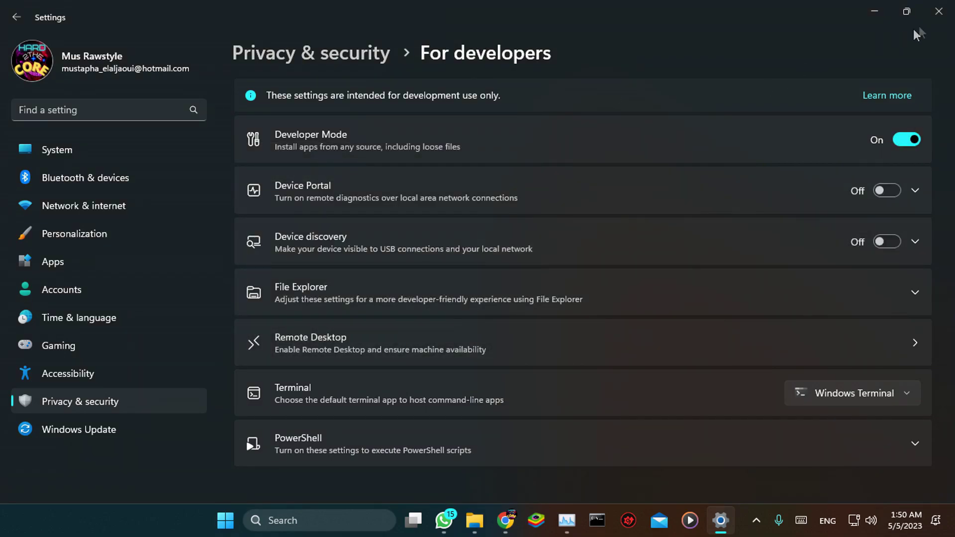
pyautogui.click(936, 22)
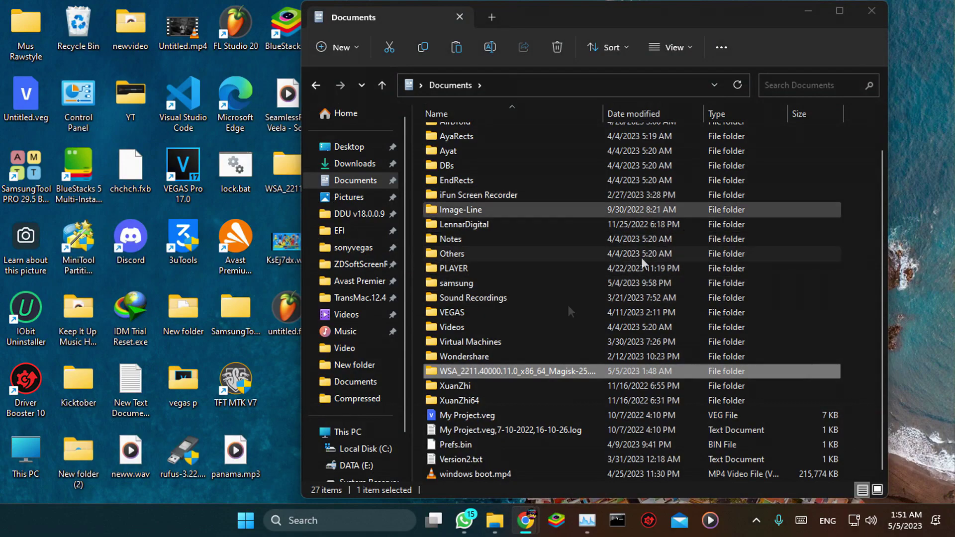
# - Search Windows for "turn", open Turn Windows features on or off, and select the Virtual Machine Platform feature
pyautogui.click(238, 526)
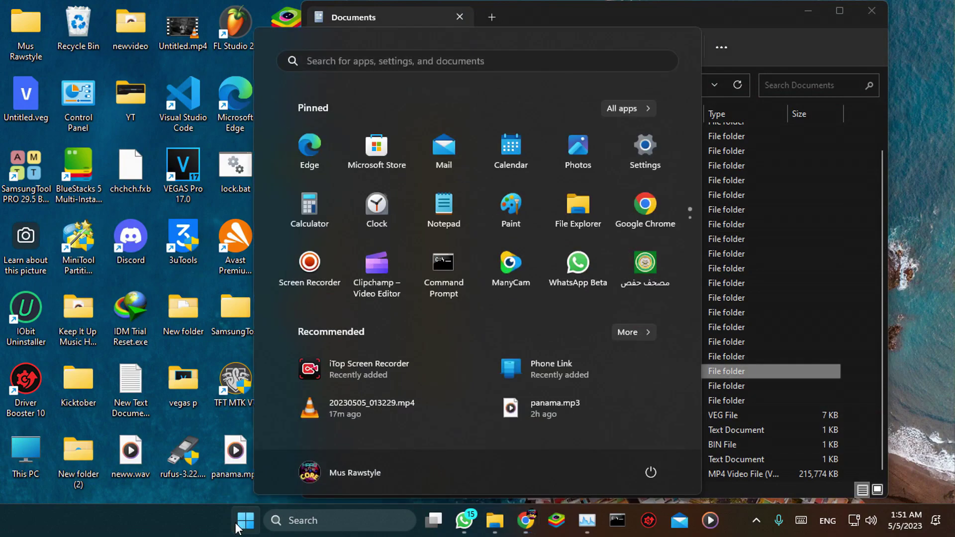
pyautogui.click(398, 70)
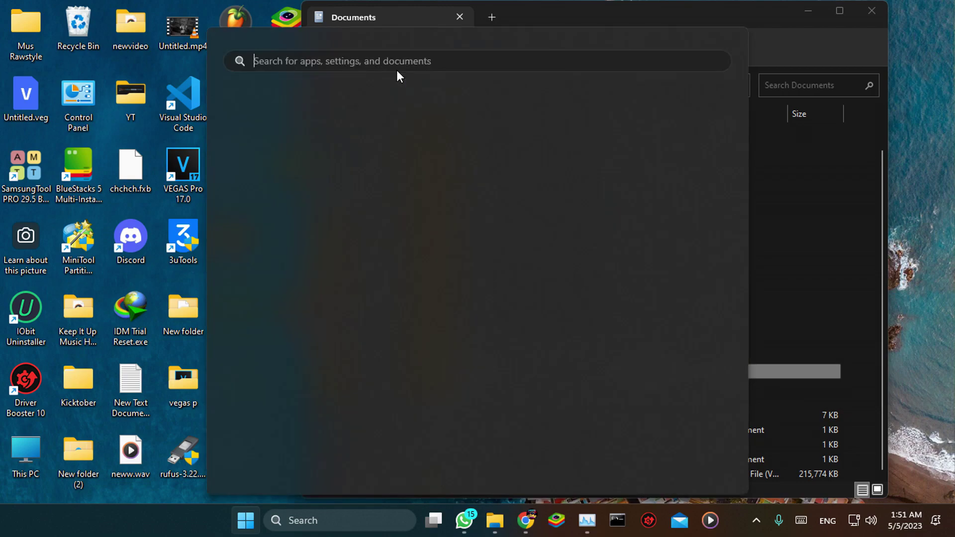
pyautogui.write('turn')
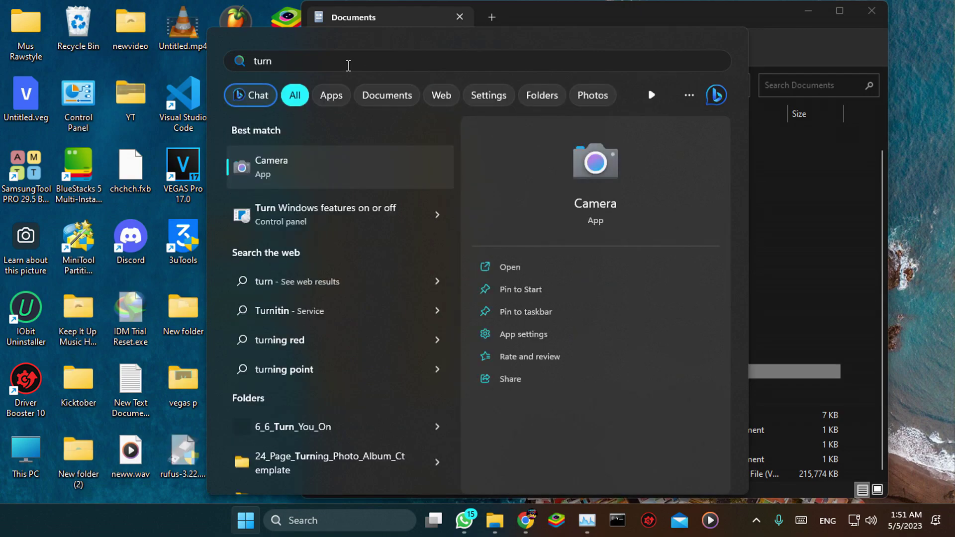
pyautogui.click(285, 219)
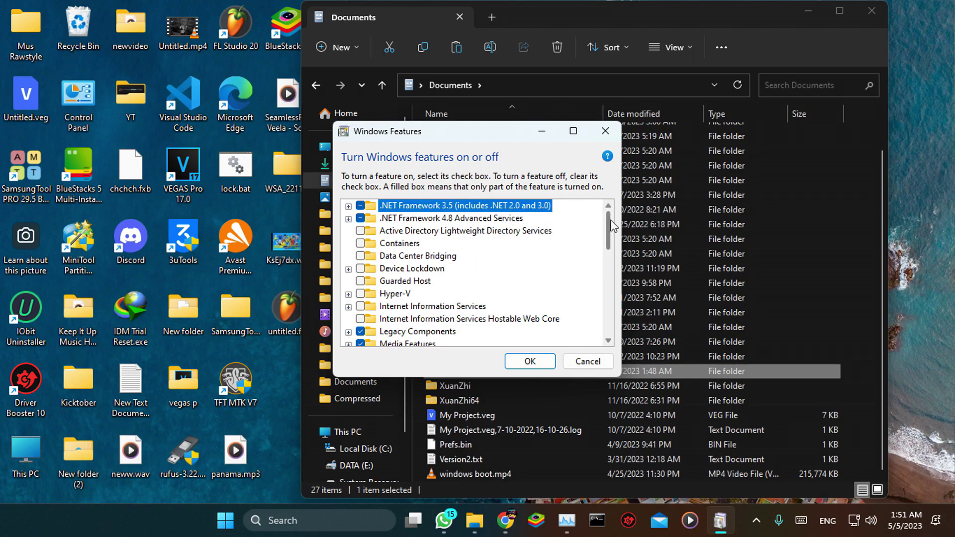
pyautogui.moveTo(612, 225); pyautogui.dragTo(608, 297)
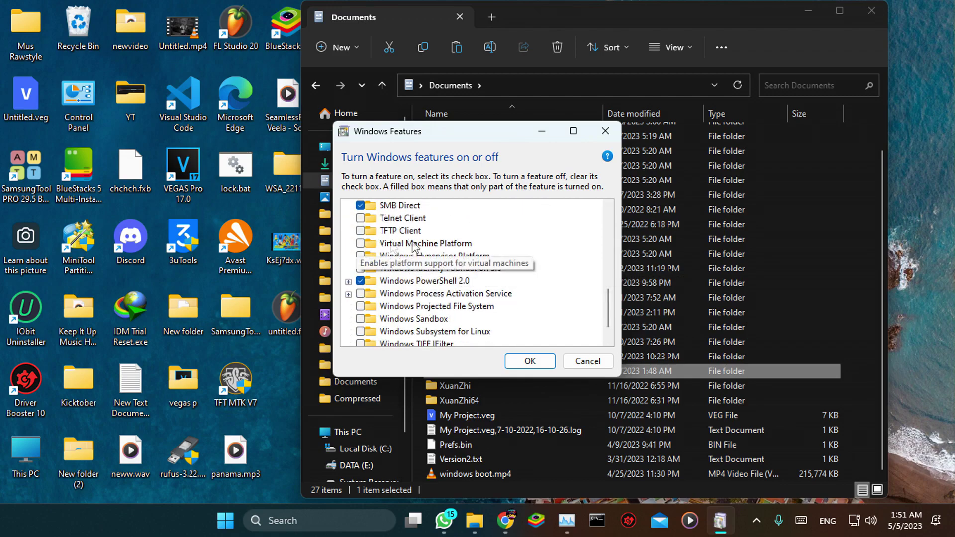
pyautogui.click(360, 244)
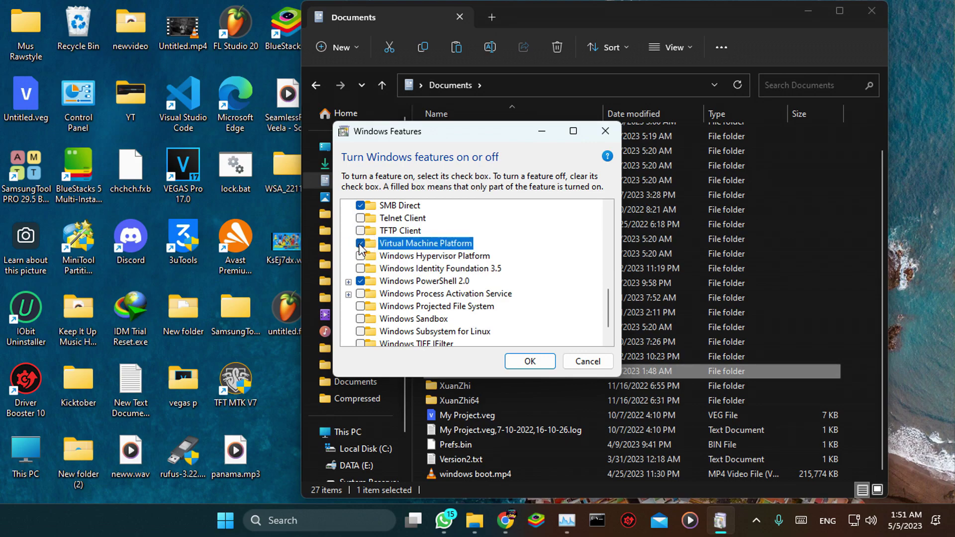
# - Apply the Windows feature selection so that Virtual Machine Platform is installed
pyautogui.click(531, 362)
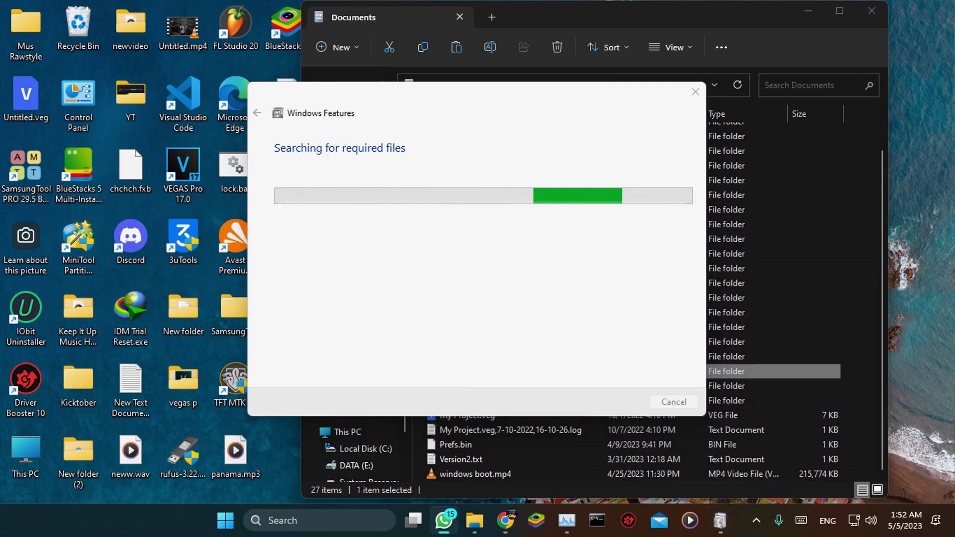
pyautogui.hotkey('alt', 'Tab')
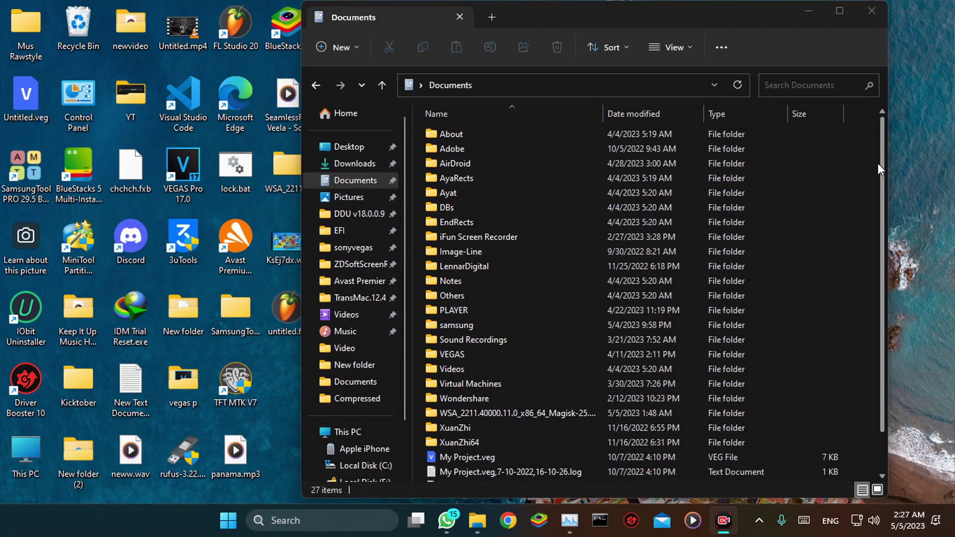
# - Open the WSA subfolder of WSA_2211.40000.11.0_x86_64_Magisk-25.2_MindTheGapps in Documents, using large icons in a maximized window
pyautogui.click(868, 236)
pyautogui.scroll(-1, 867, 236)
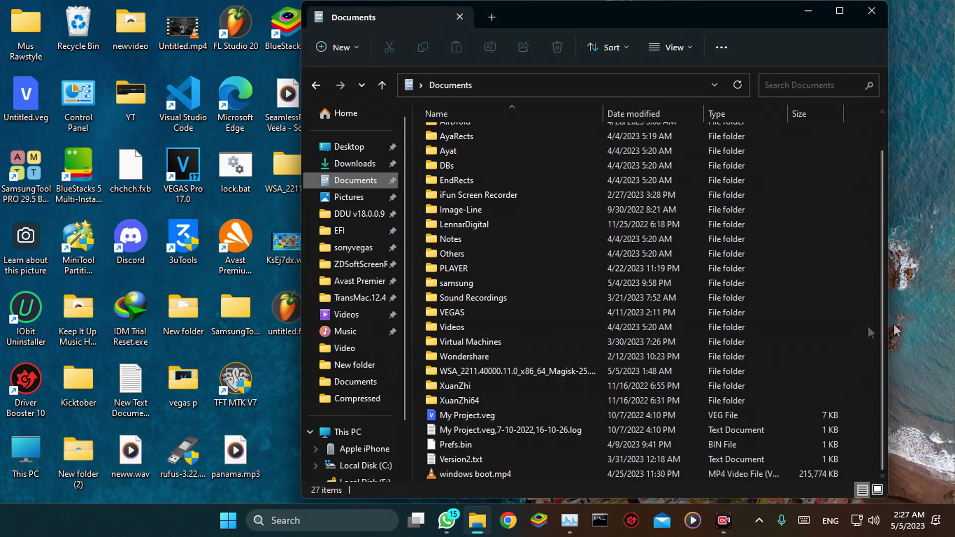
pyautogui.click(483, 372)
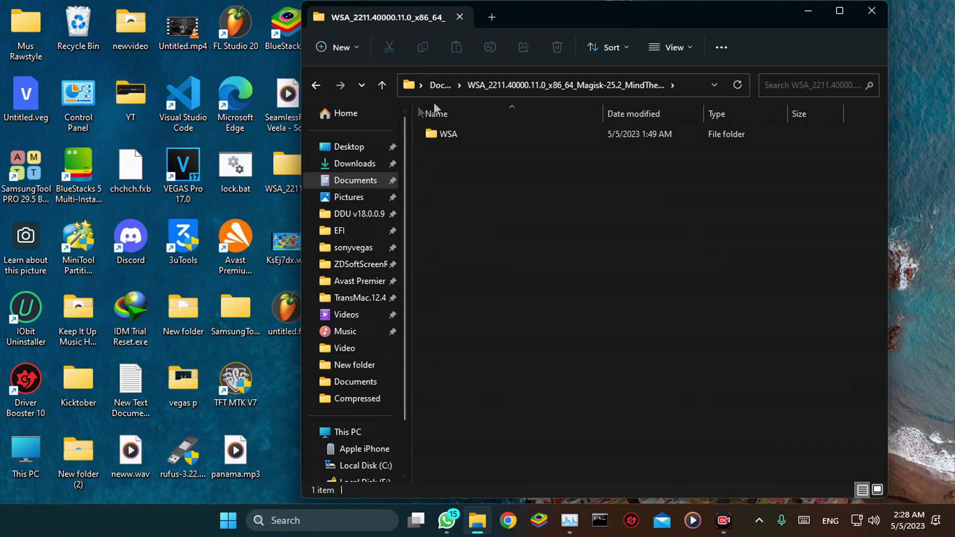
pyautogui.doubleClick(458, 134)
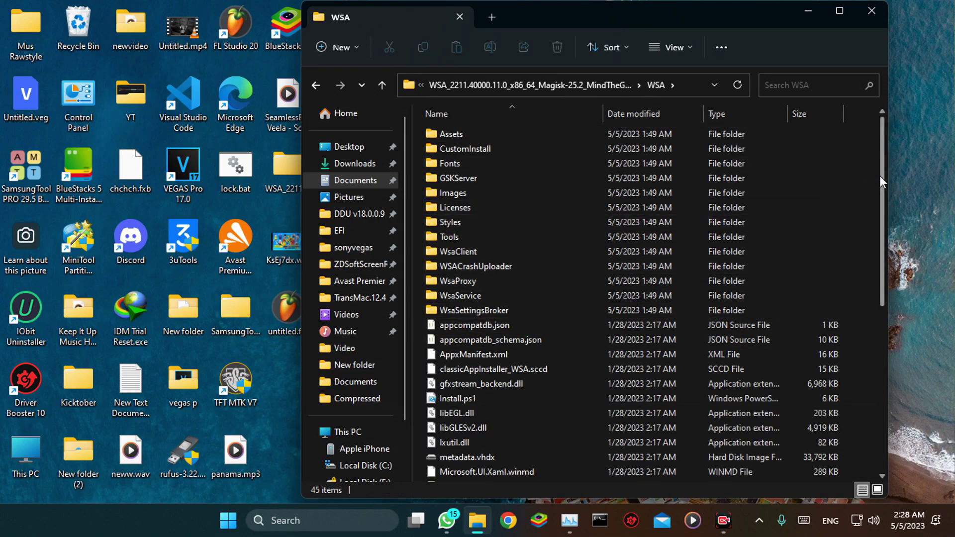
pyautogui.scroll(-1, 880, 194)
pyautogui.hotkey('ctrl', 'shift', '2')
pyautogui.click(840, 10)
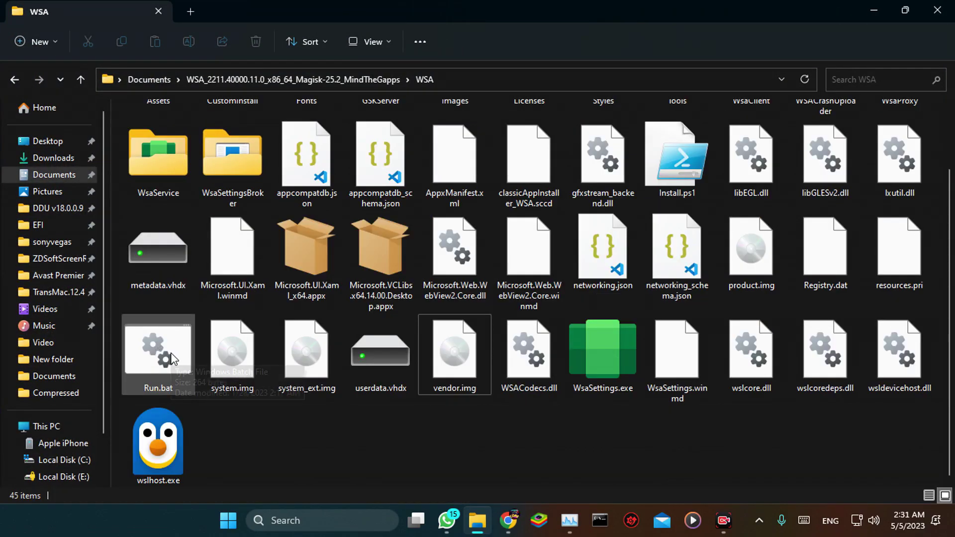
# - Run Run.bat to install MagiskOnWSA and continue past the optional diagnostic data prompt without sharing data
pyautogui.click(172, 354)
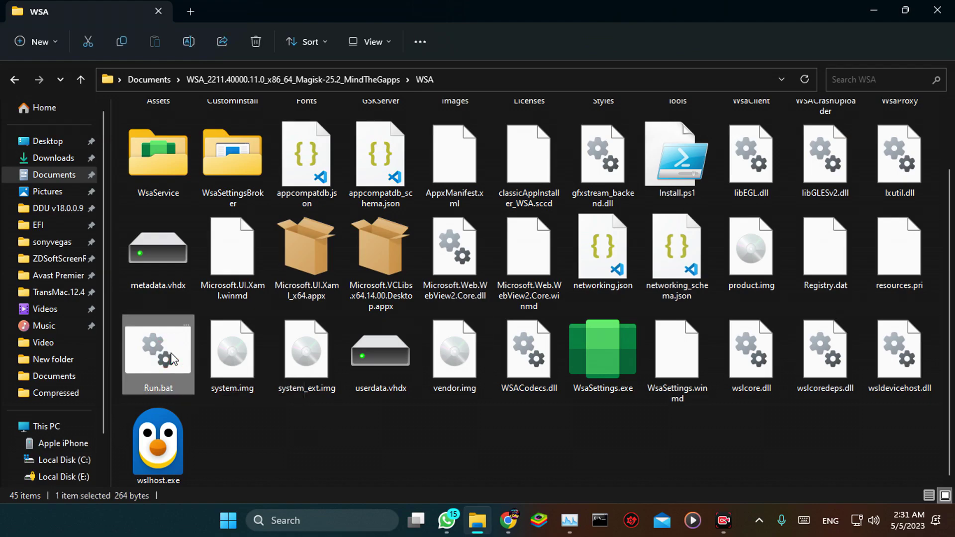
pyautogui.doubleClick(171, 359)
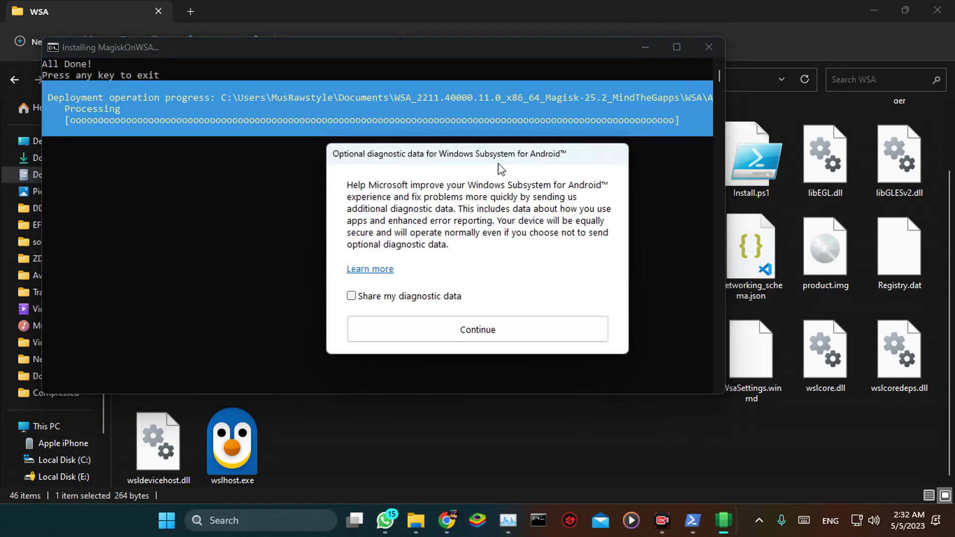
pyautogui.click(424, 298)
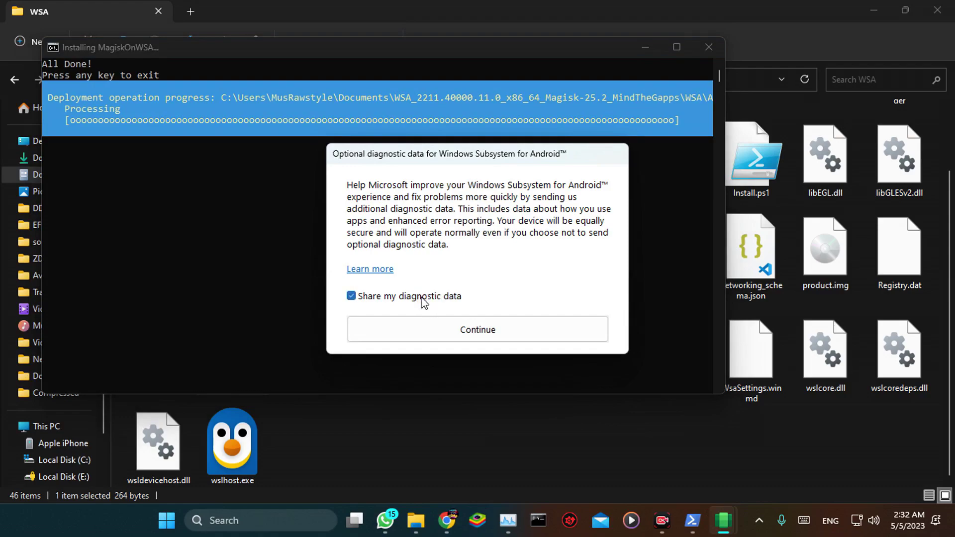
pyautogui.click(468, 330)
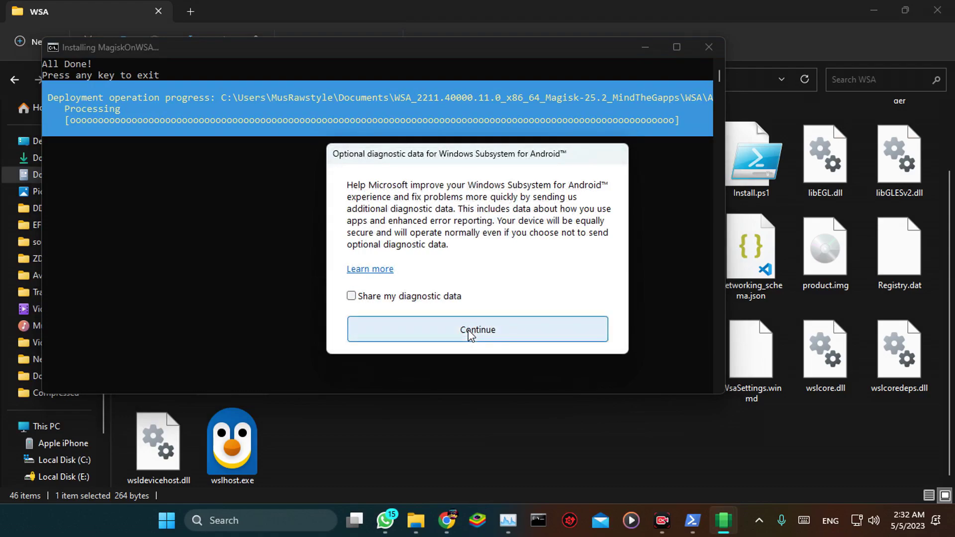
pyautogui.click(468, 330)
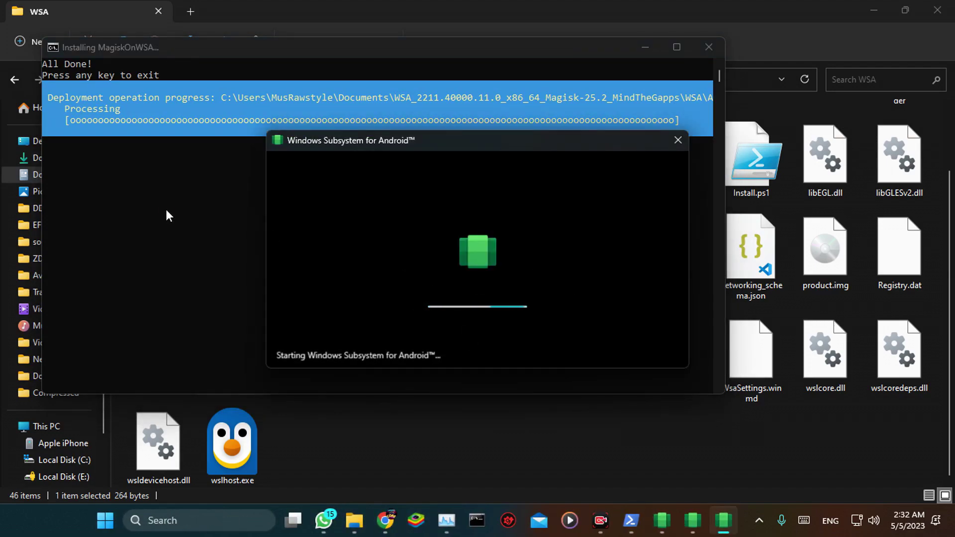
# - Exit the installer console, close the WSA folder window, and dismiss the Low memory warning behind the subsystem's startup windows
pyautogui.press('Return')
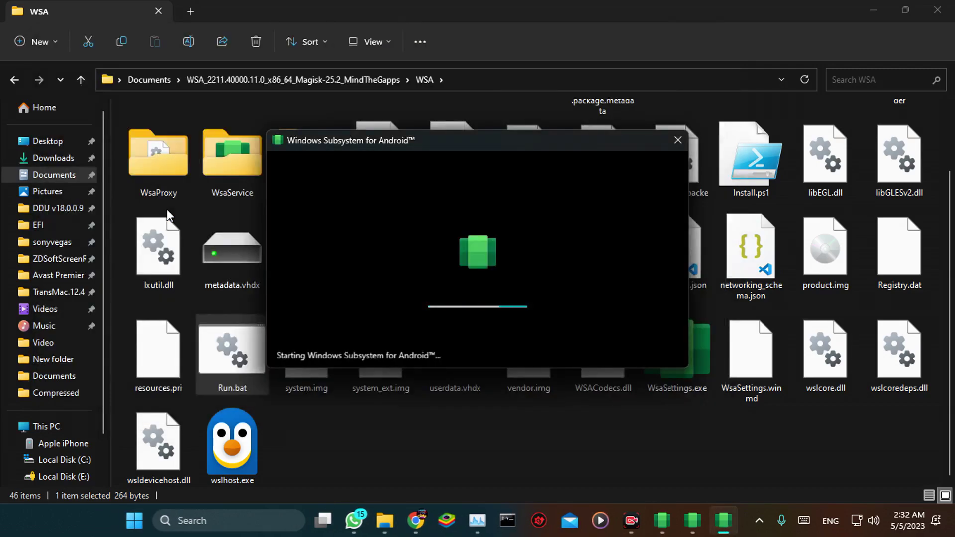
pyautogui.click(931, 9)
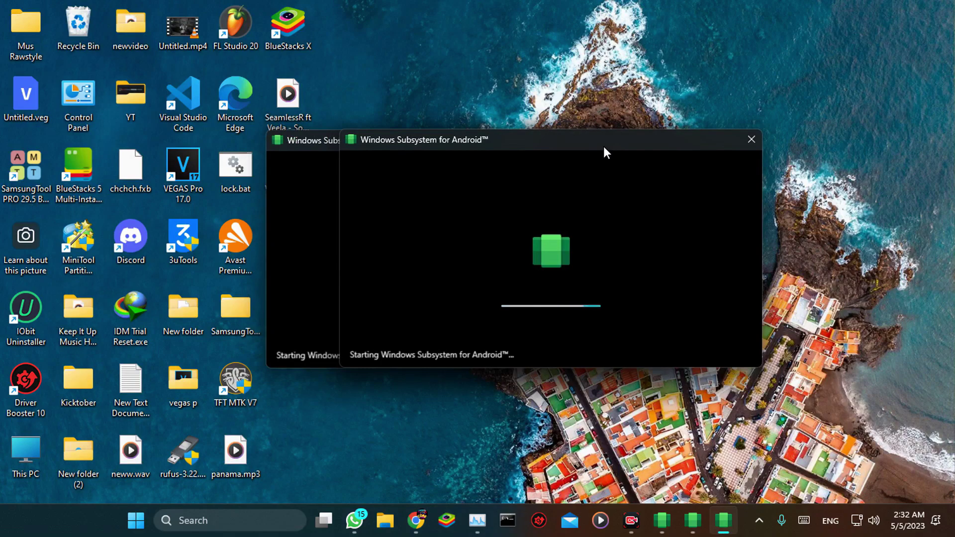
pyautogui.moveTo(604, 146); pyautogui.dragTo(264, 195)
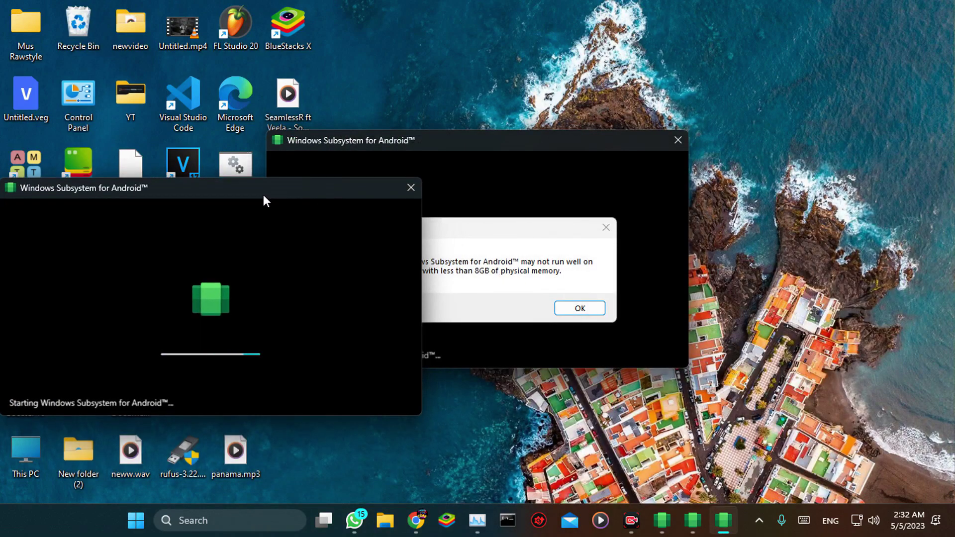
pyautogui.moveTo(479, 141); pyautogui.dragTo(739, 108)
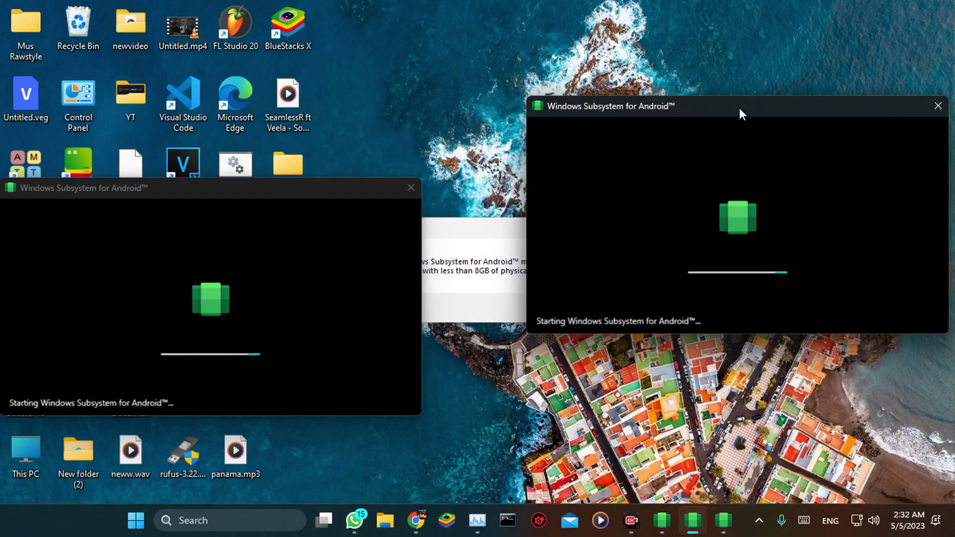
pyautogui.click(485, 285)
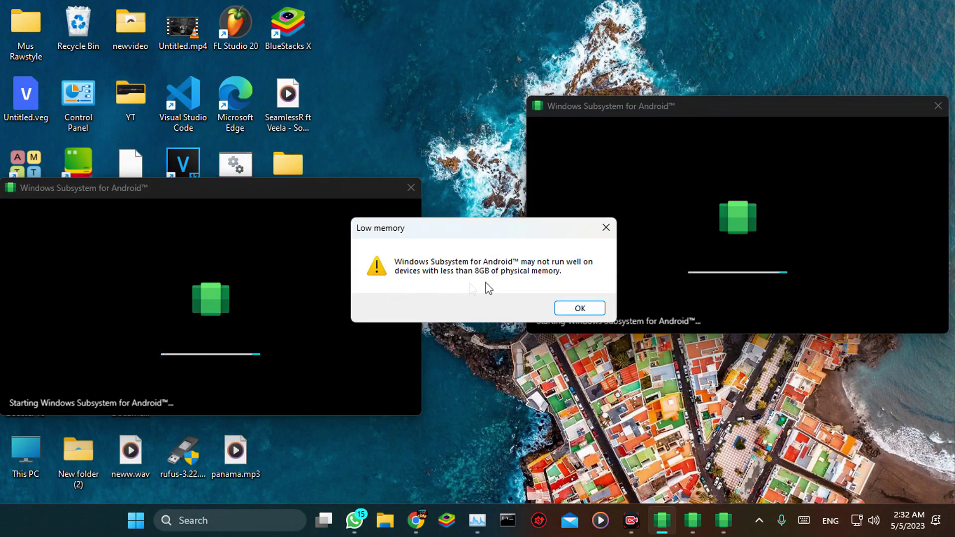
pyautogui.click(572, 307)
pyautogui.moveTo(700, 109); pyautogui.dragTo(587, 71)
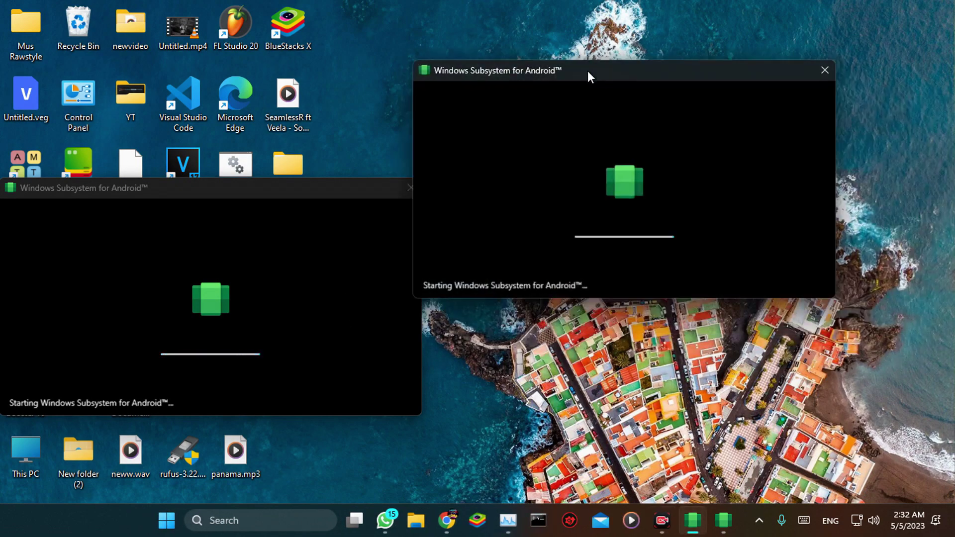
pyautogui.moveTo(296, 193); pyautogui.dragTo(577, 198)
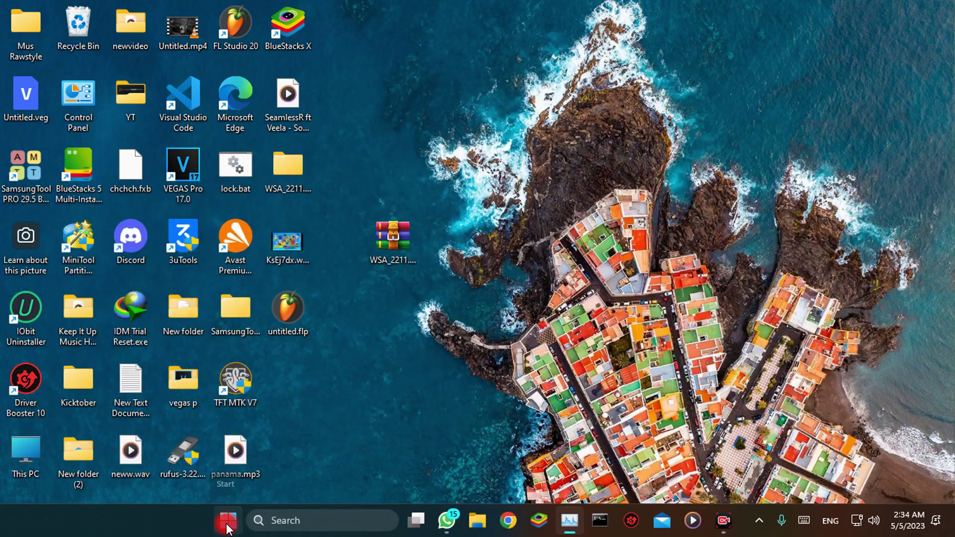
# - Open Windows Subsystem for Android Settings from the recently added apps and reposition its window toward the middle of the desktop
pyautogui.click(228, 520)
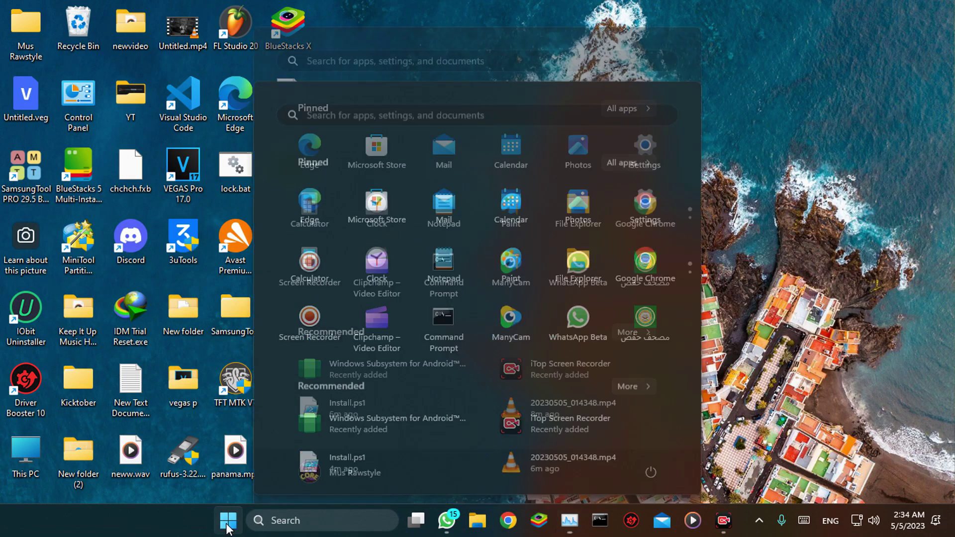
pyautogui.click(335, 375)
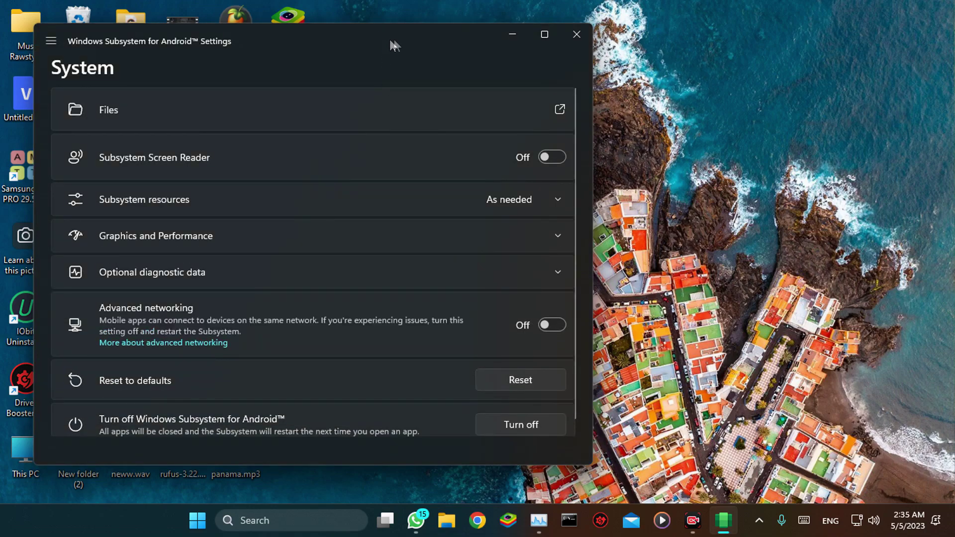
pyautogui.moveTo(391, 41); pyautogui.dragTo(559, 40)
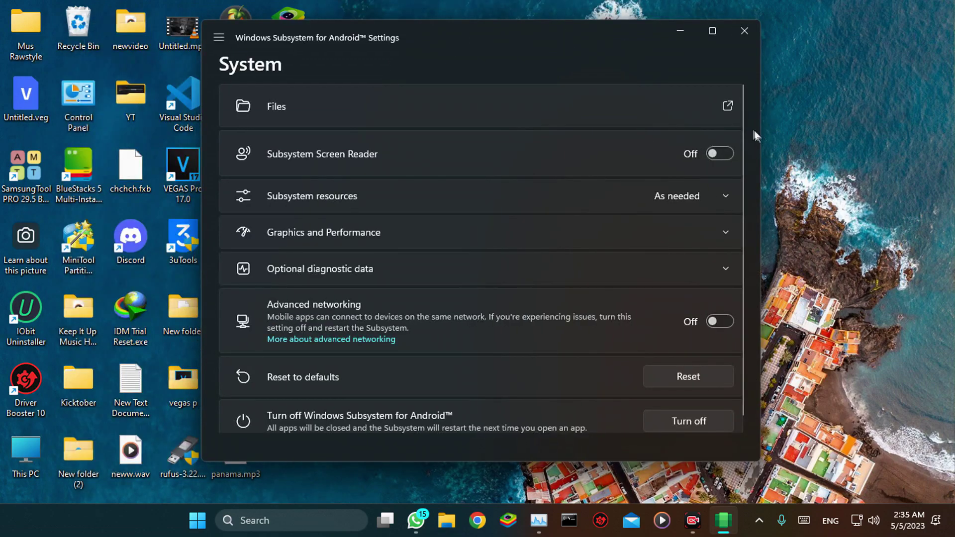
# - Expand Optional diagnostic data in the System settings and turn on Enable viewing
pyautogui.scroll(-1, 741, 144)
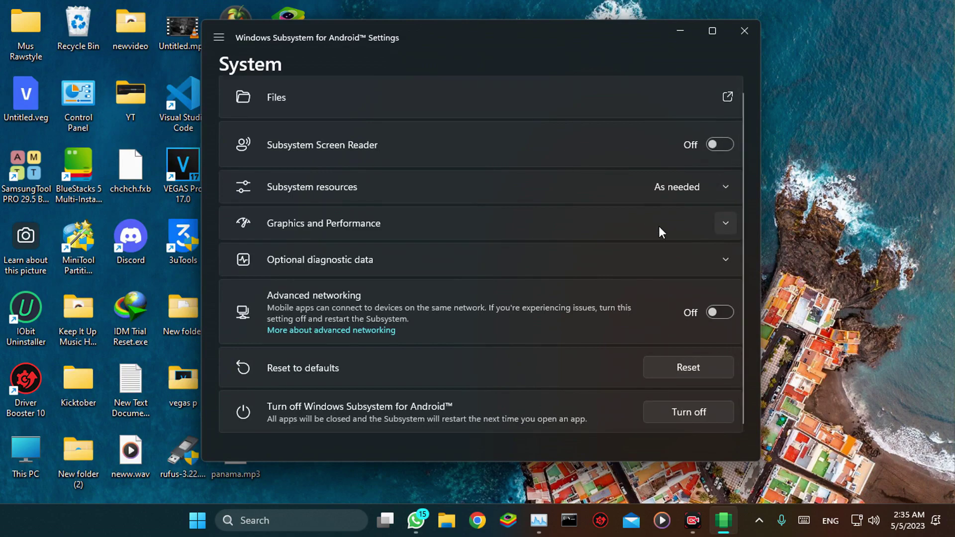
pyautogui.click(653, 263)
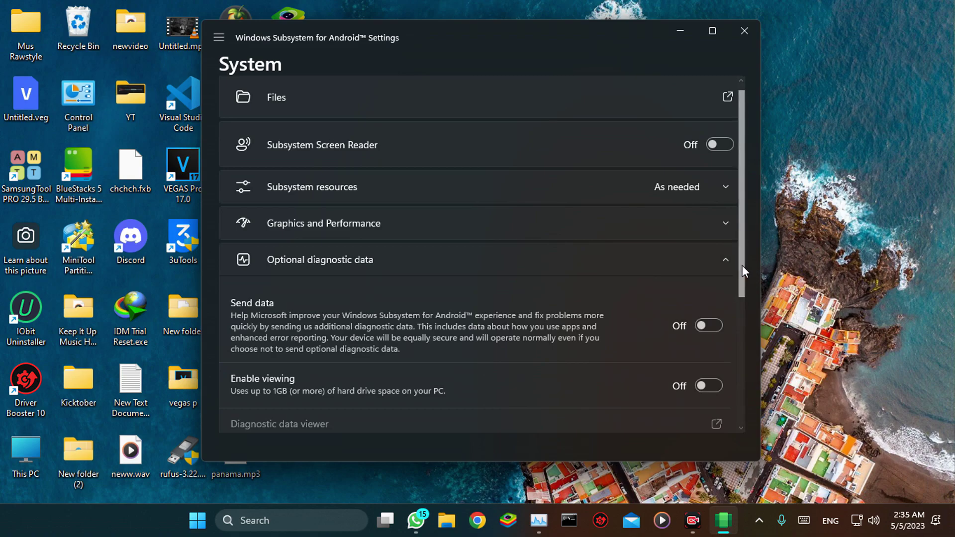
pyautogui.moveTo(743, 264); pyautogui.dragTo(741, 339)
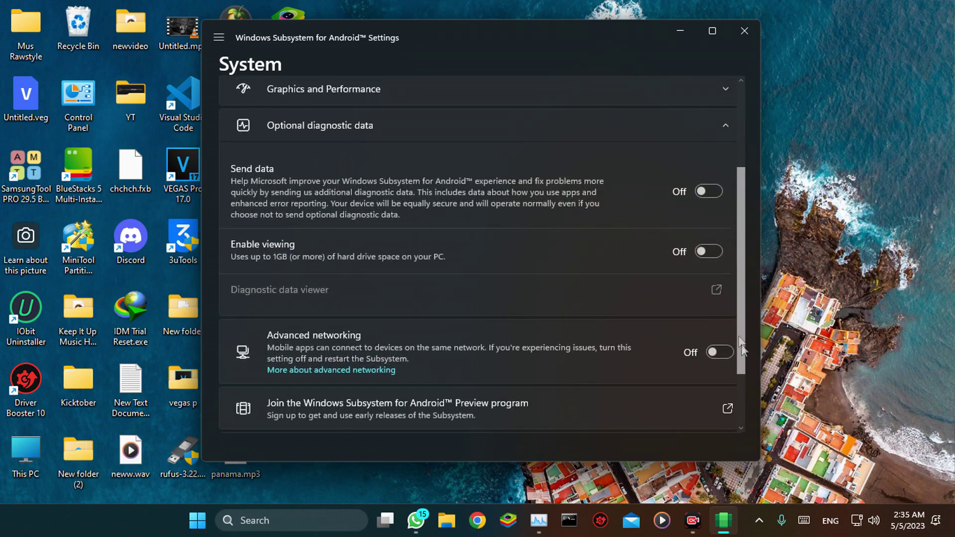
pyautogui.click(708, 250)
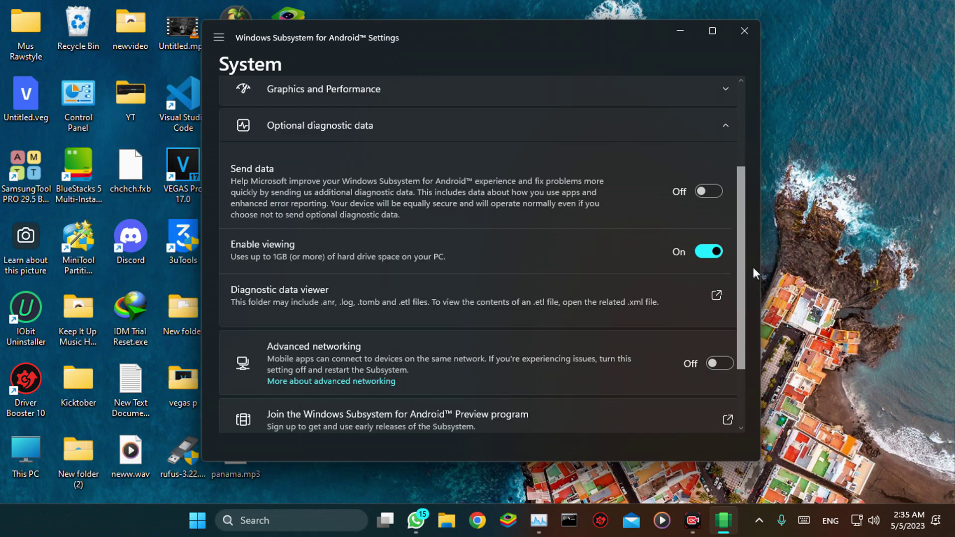
# - Set Subsystem resources to Continuous and launch the subsystem's Files from the System settings
pyautogui.moveTo(741, 271); pyautogui.dragTo(738, 350)
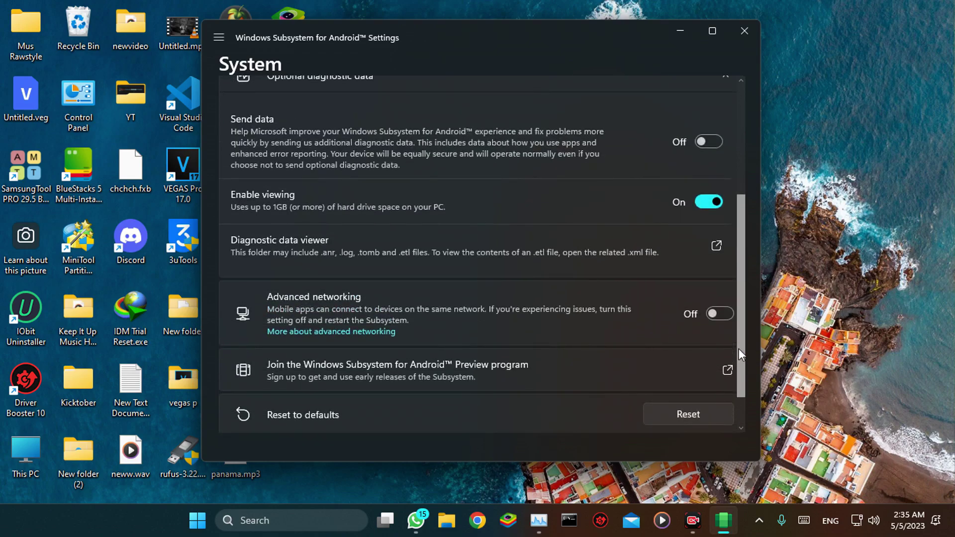
pyautogui.moveTo(739, 348); pyautogui.dragTo(754, 220)
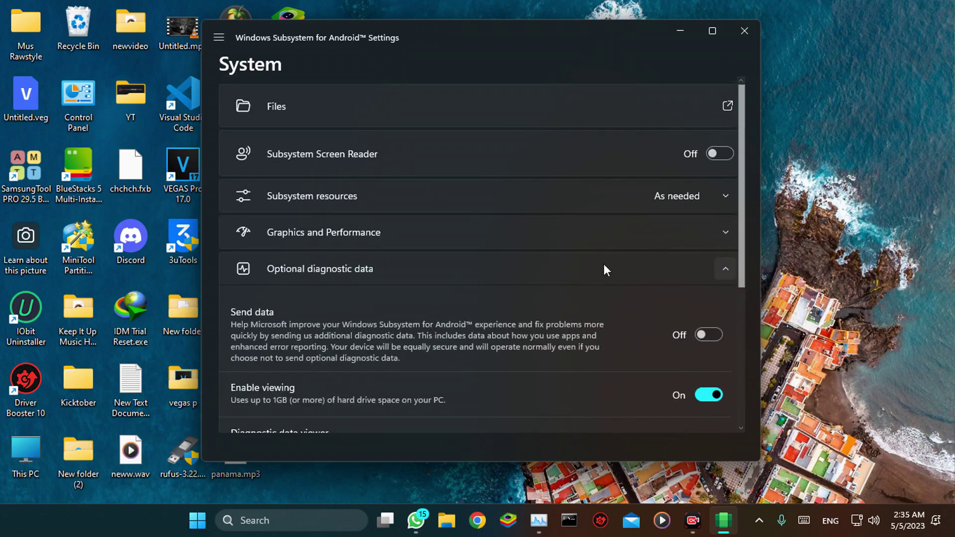
pyautogui.click(563, 194)
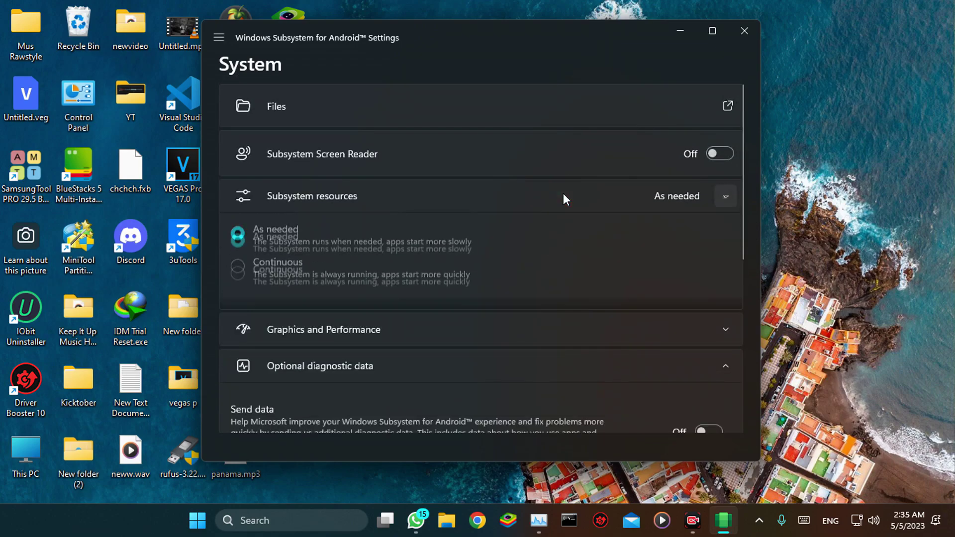
pyautogui.click(248, 285)
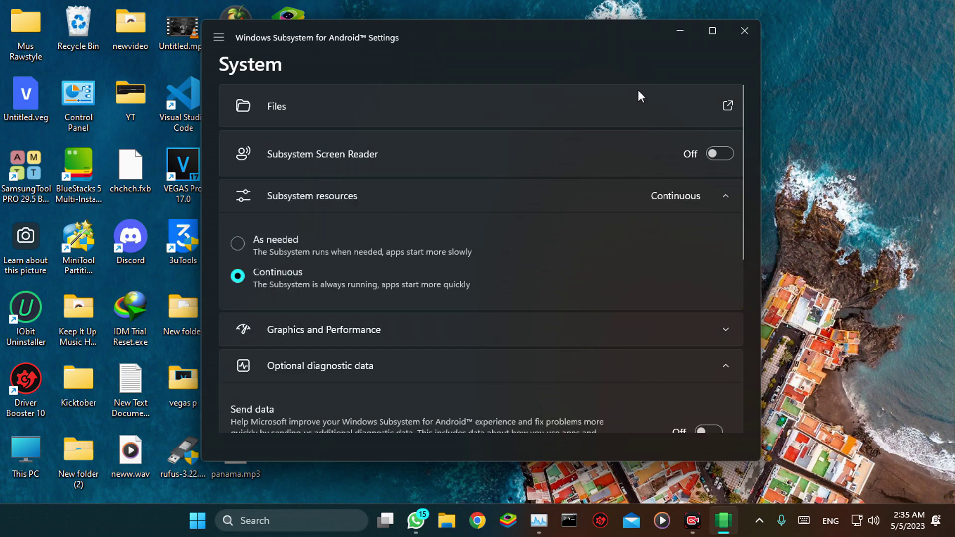
pyautogui.click(728, 106)
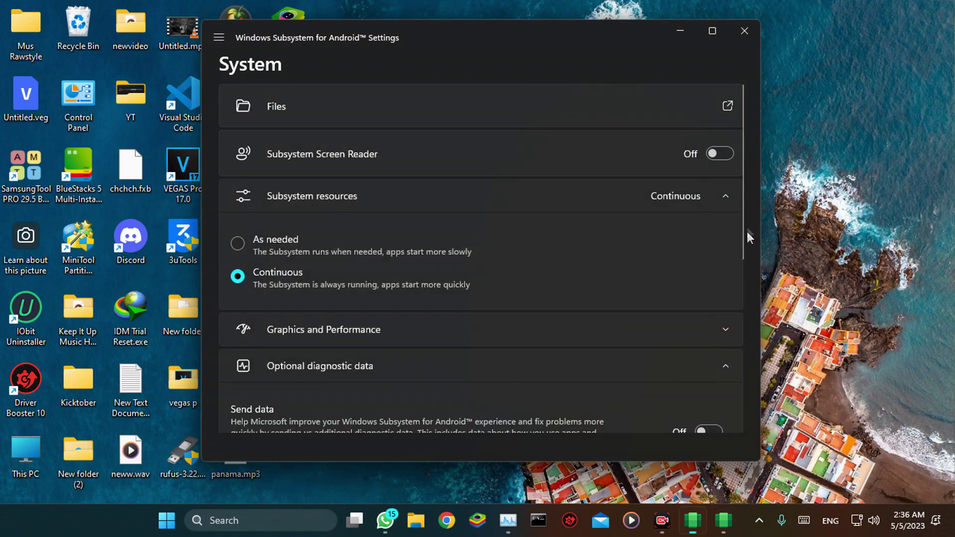
# - Turn on Developer mode on the Developer page of the Windows Subsystem for Android settings
pyautogui.click(218, 43)
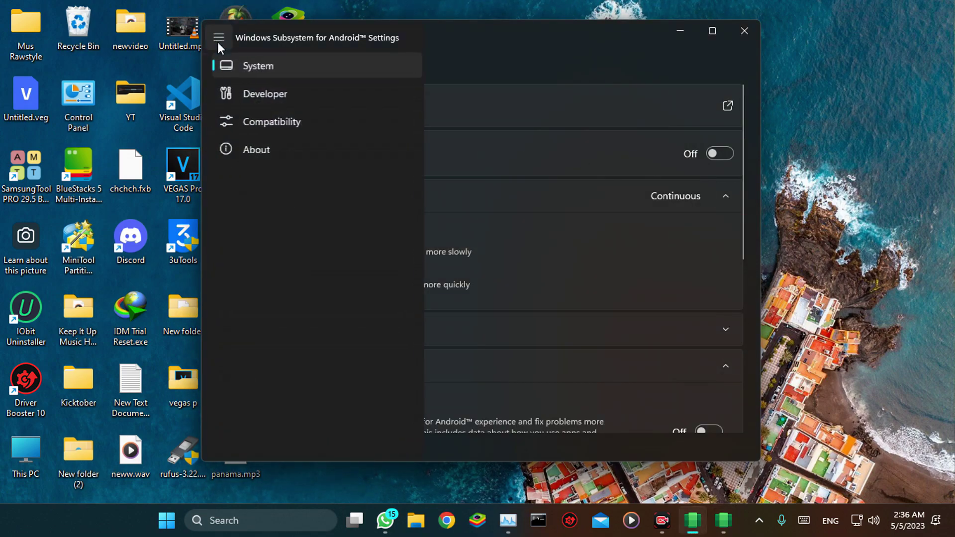
pyautogui.click(250, 96)
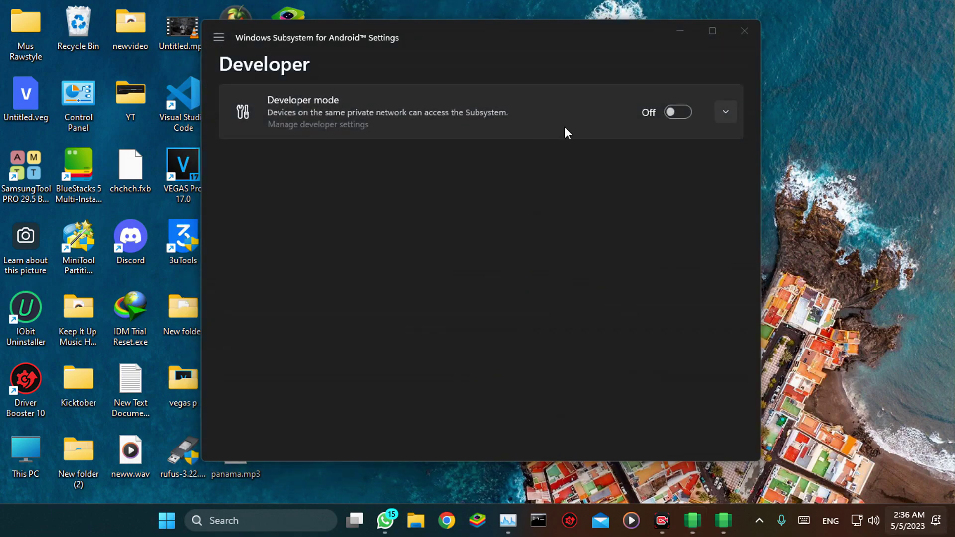
pyautogui.press('super+n')
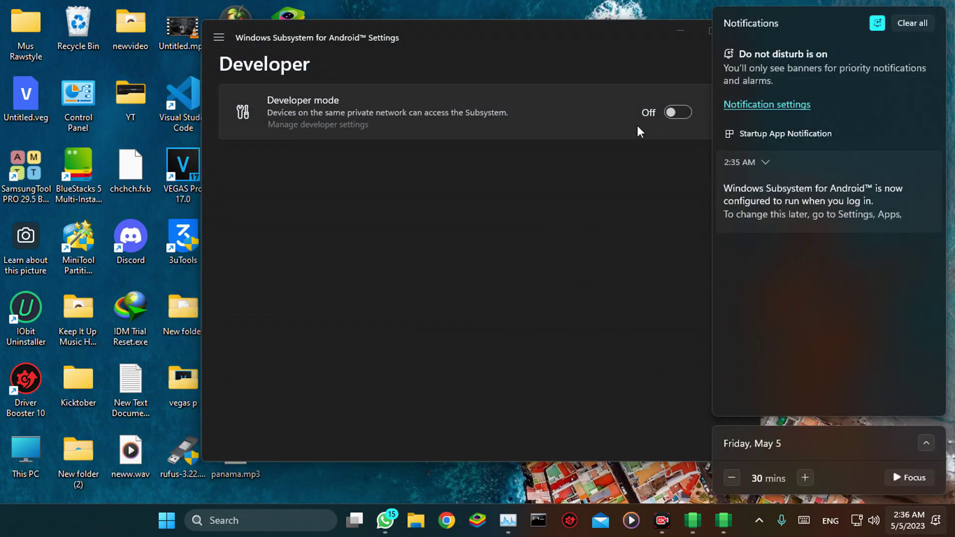
pyautogui.click(637, 126)
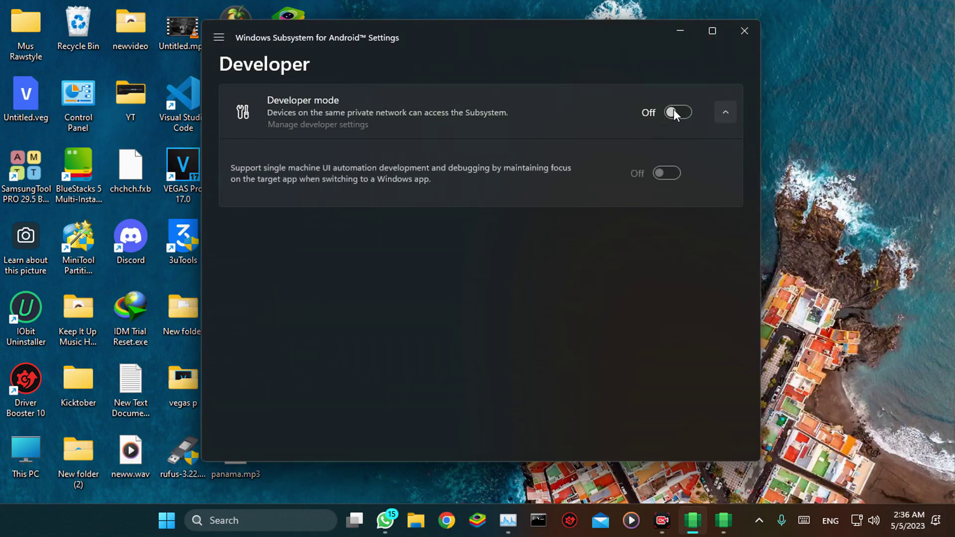
pyautogui.click(674, 113)
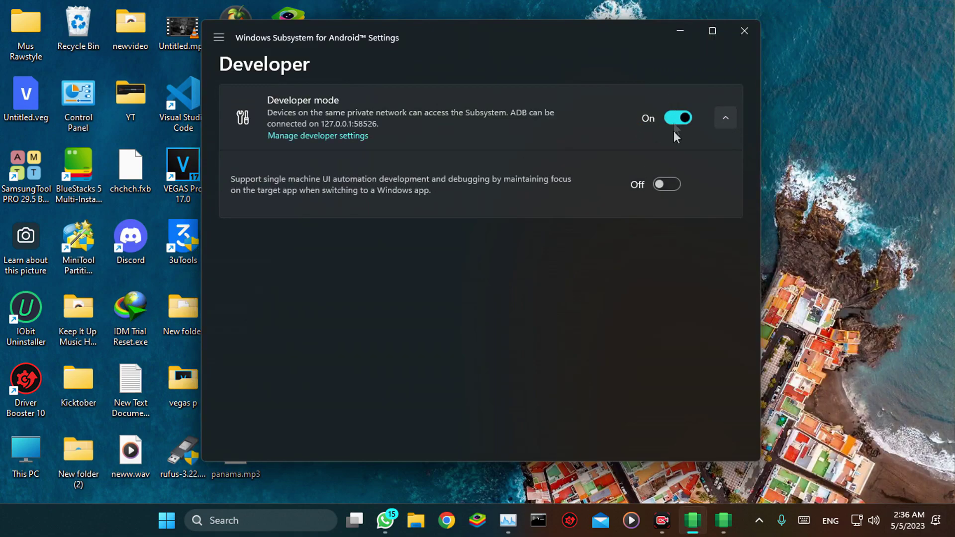
# - Turn on single machine UI automation and debugging support on the Developer page and return to the System page
pyautogui.click(673, 190)
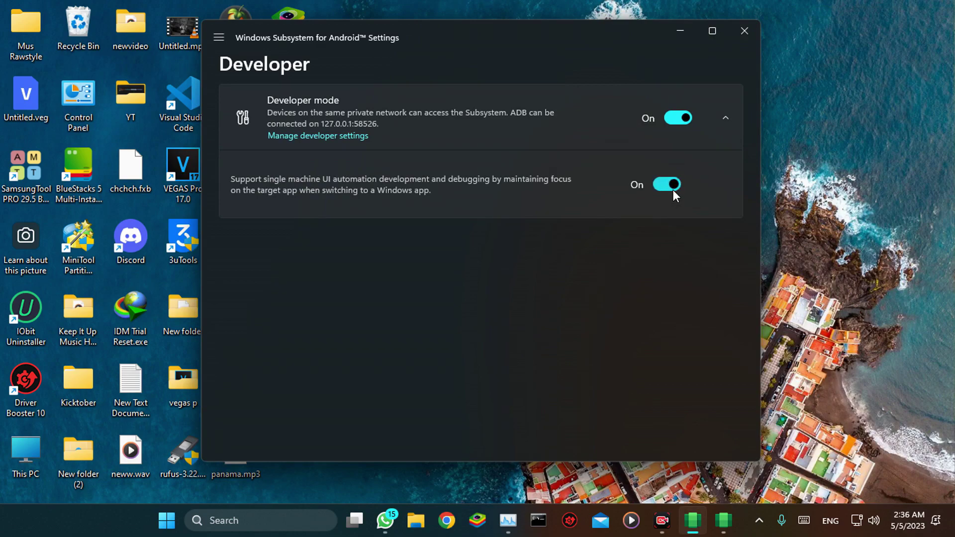
pyautogui.click(218, 39)
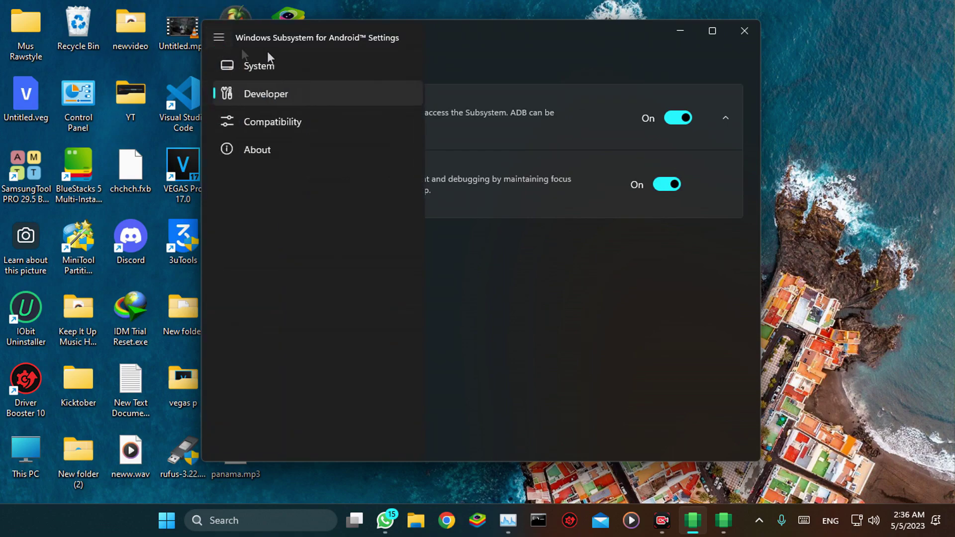
pyautogui.click(412, 67)
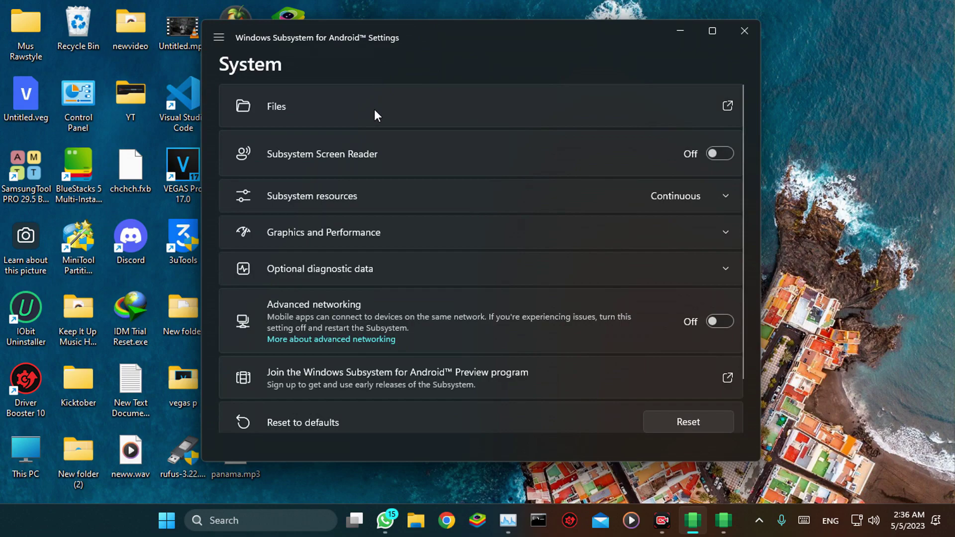
# - Review the Compatibility page's configuration options and the rest of the System page of the subsystem settings
pyautogui.click(222, 40)
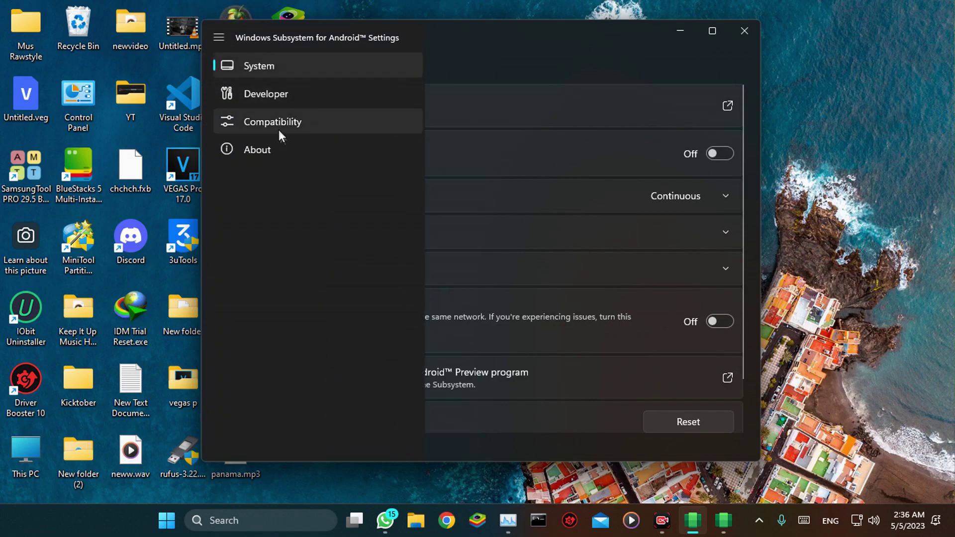
pyautogui.click(279, 130)
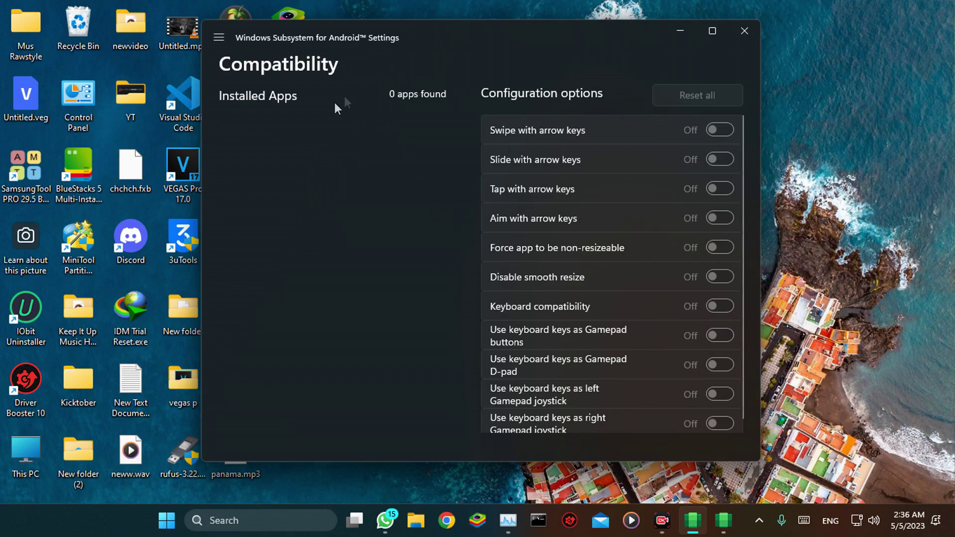
pyautogui.click(224, 39)
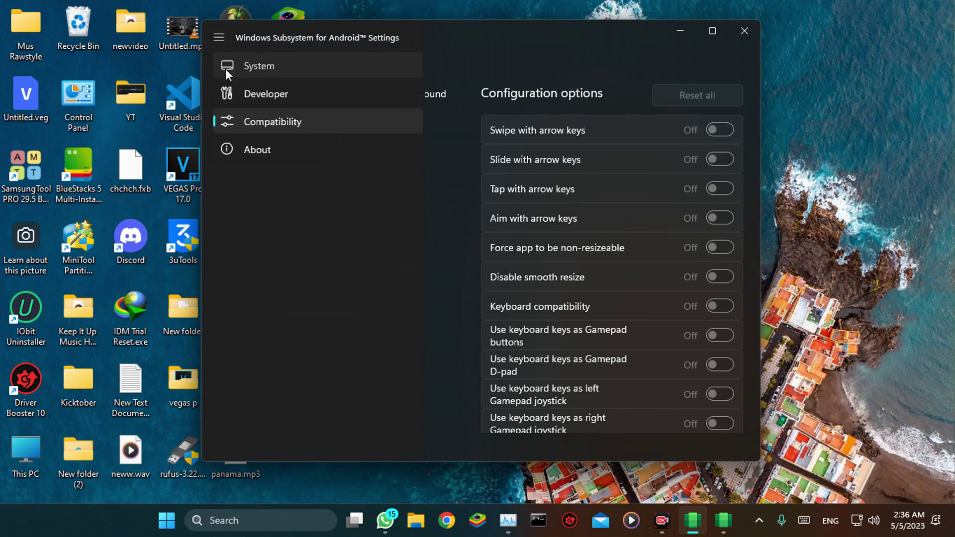
pyautogui.click(225, 69)
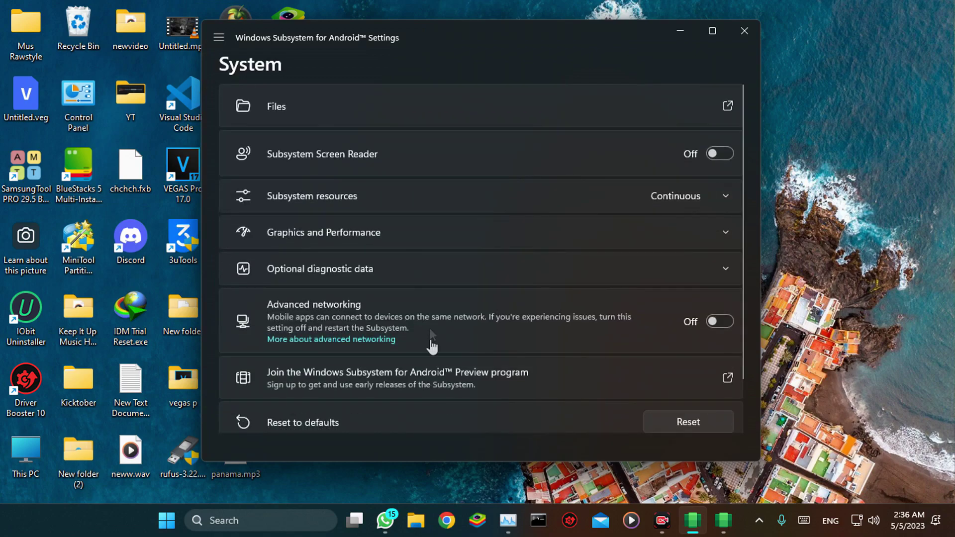
pyautogui.scroll(-2, 433, 343)
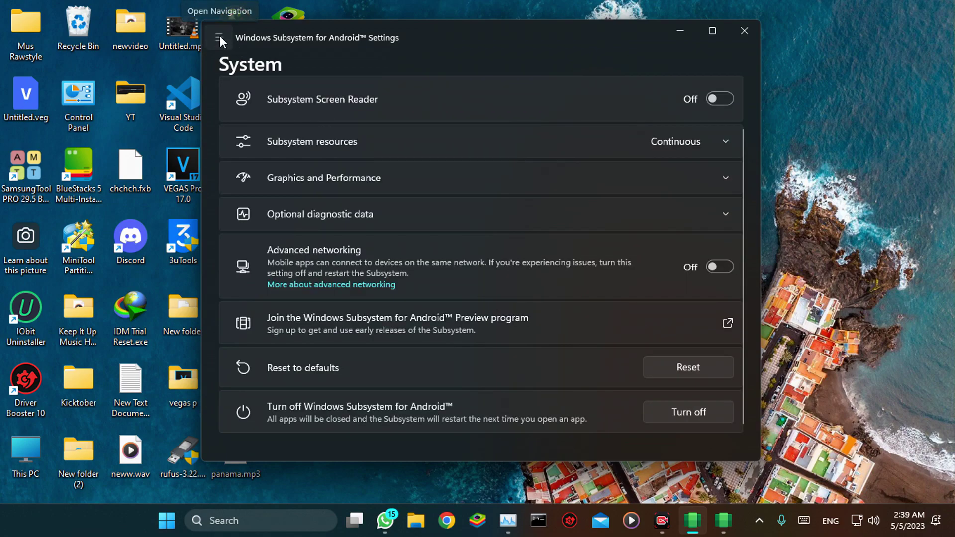
# - Launch Manage developer settings from the expanded Developer mode section, dismiss the subsystem startup window and launch it again
pyautogui.click(220, 37)
pyautogui.click(297, 93)
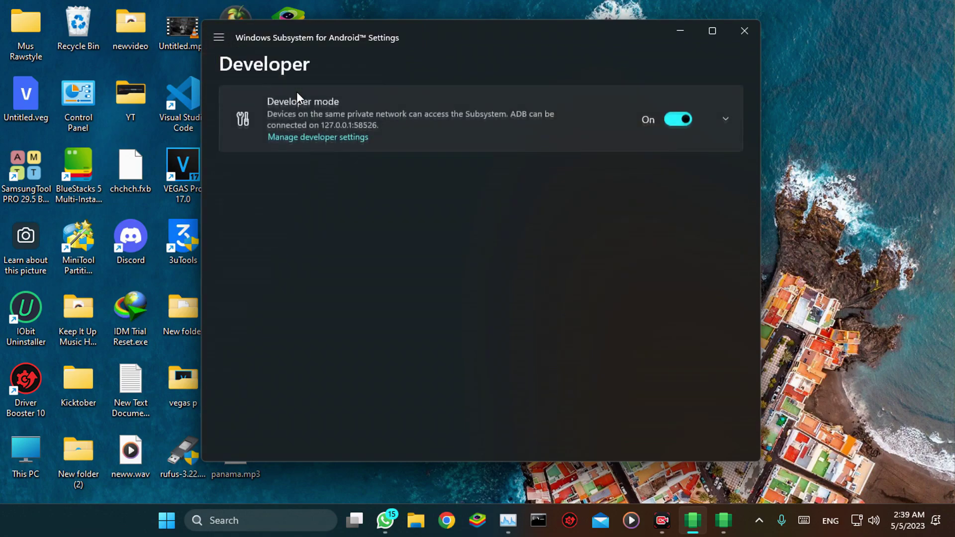
pyautogui.click(330, 143)
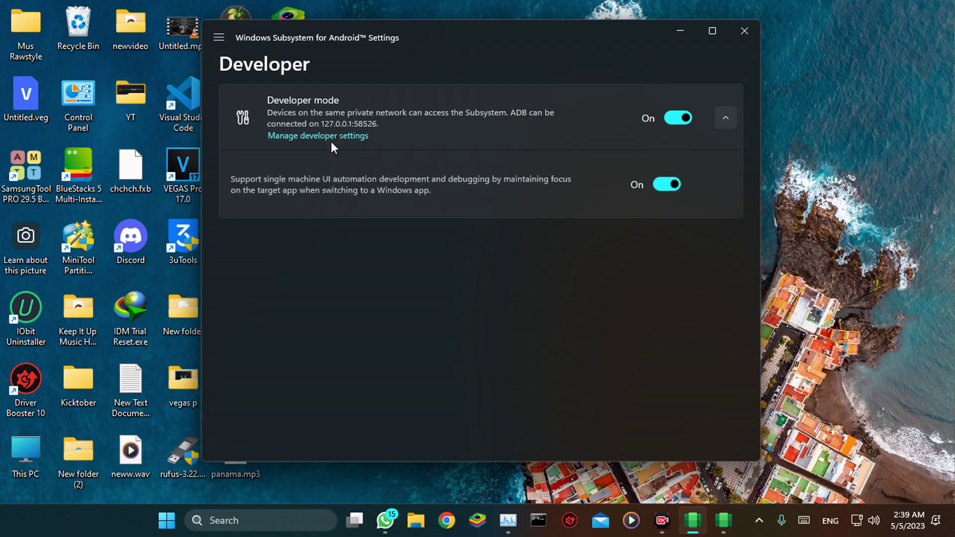
pyautogui.click(332, 137)
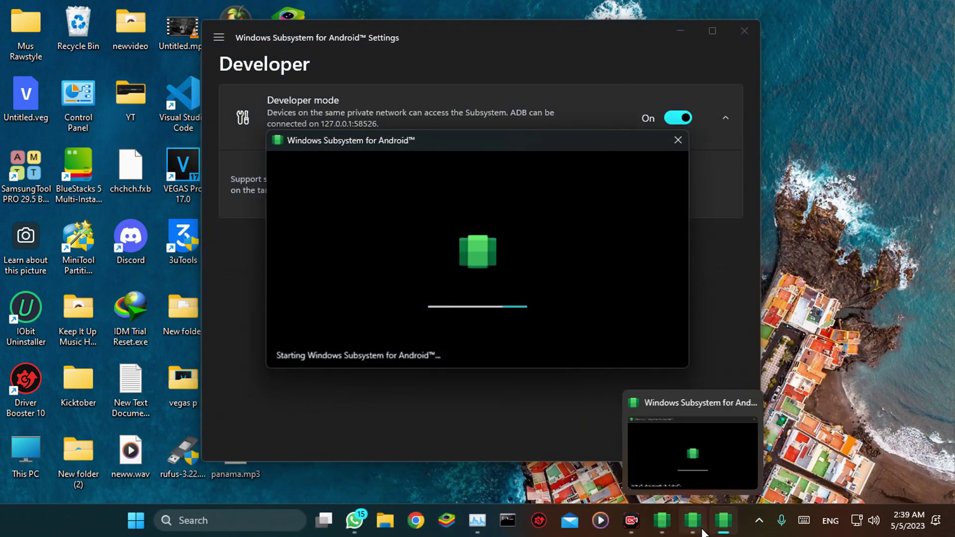
pyautogui.click(678, 141)
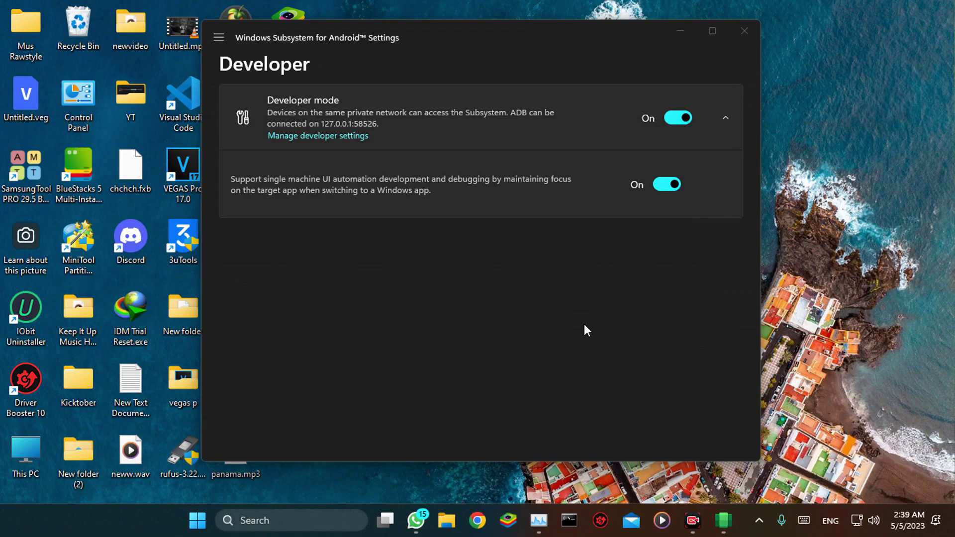
pyautogui.click(307, 136)
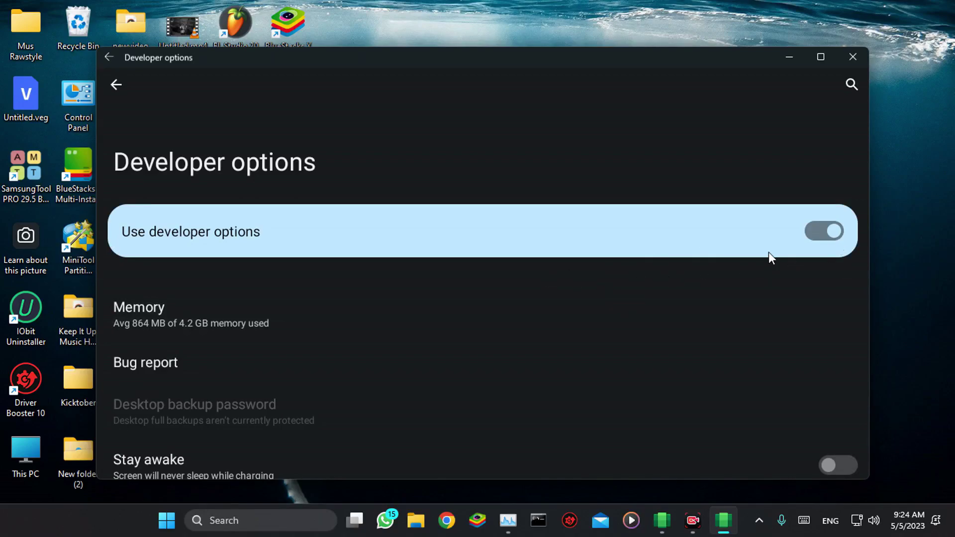
# - Maximize the Developer options window and set Default USB configuration to File Transfer
pyautogui.scroll(-5, 775, 273)
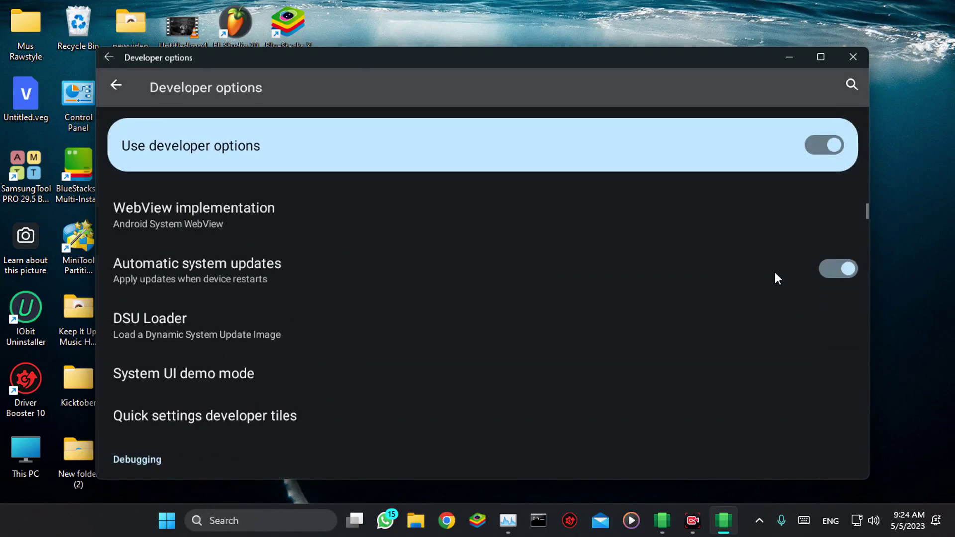
pyautogui.scroll(3, 775, 272)
pyautogui.scroll(-5, 775, 277)
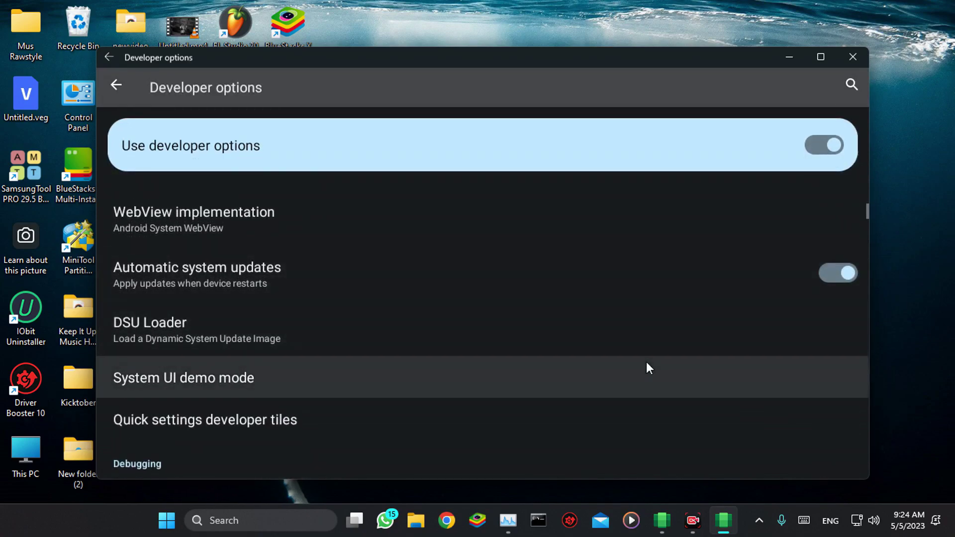
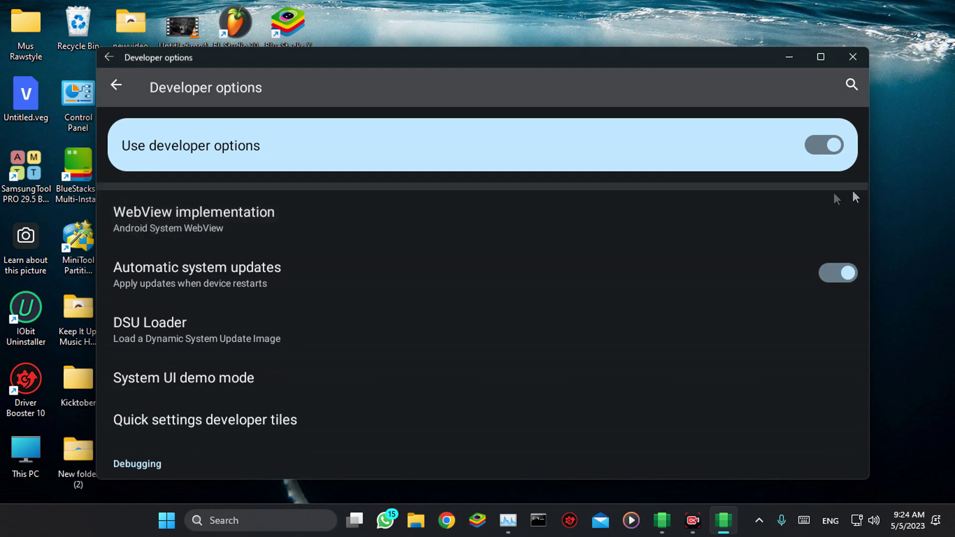
pyautogui.scroll(-5, 710, 341)
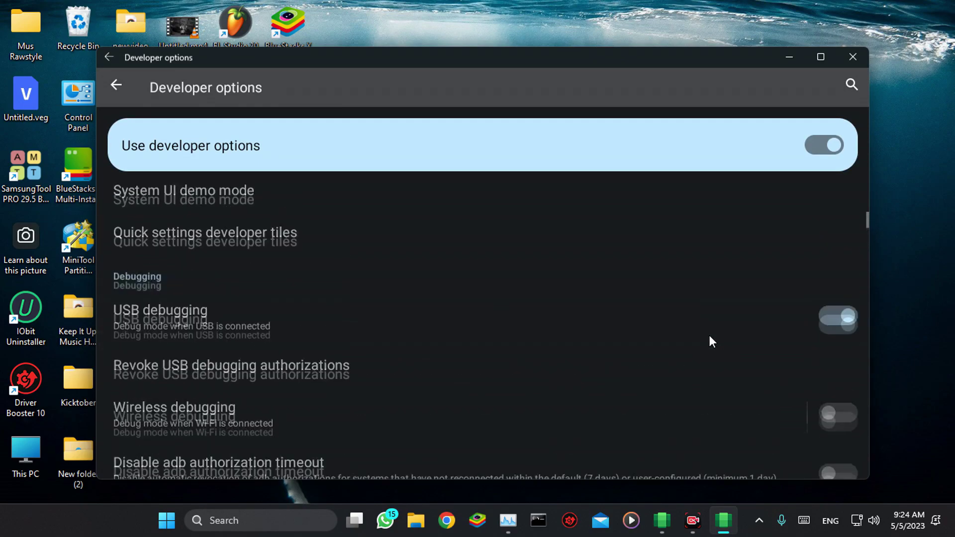
pyautogui.press('super+Up')
pyautogui.scroll(-10, 362, 284)
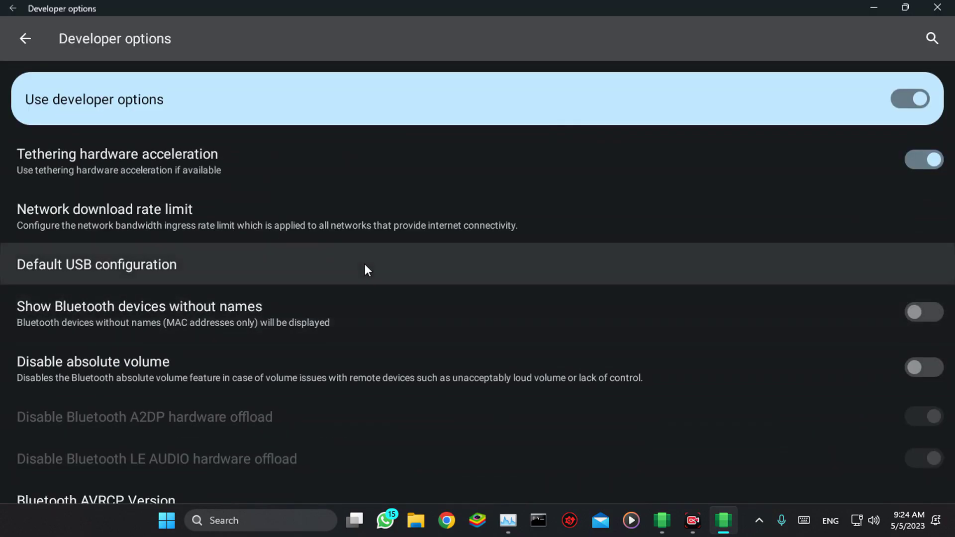
pyautogui.click(365, 266)
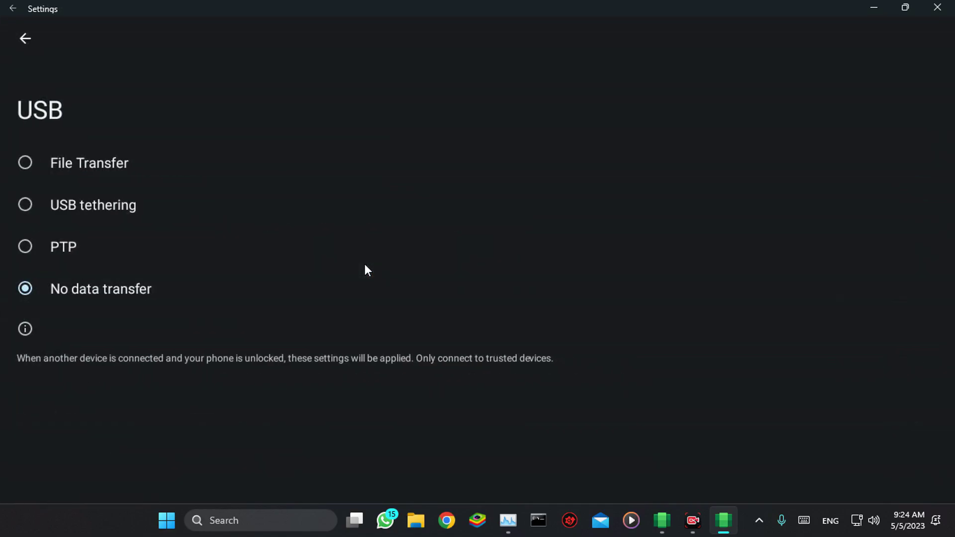
pyautogui.click(22, 37)
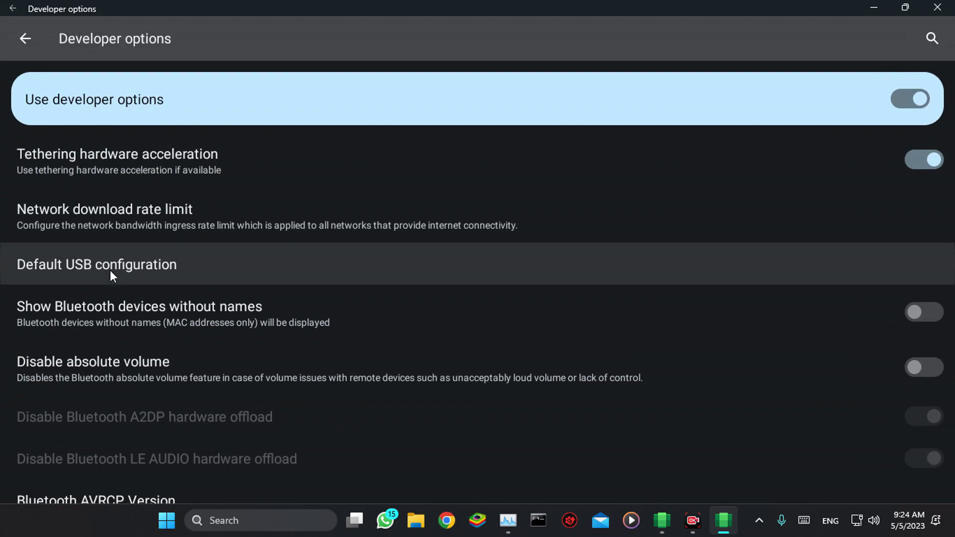
pyautogui.click(141, 273)
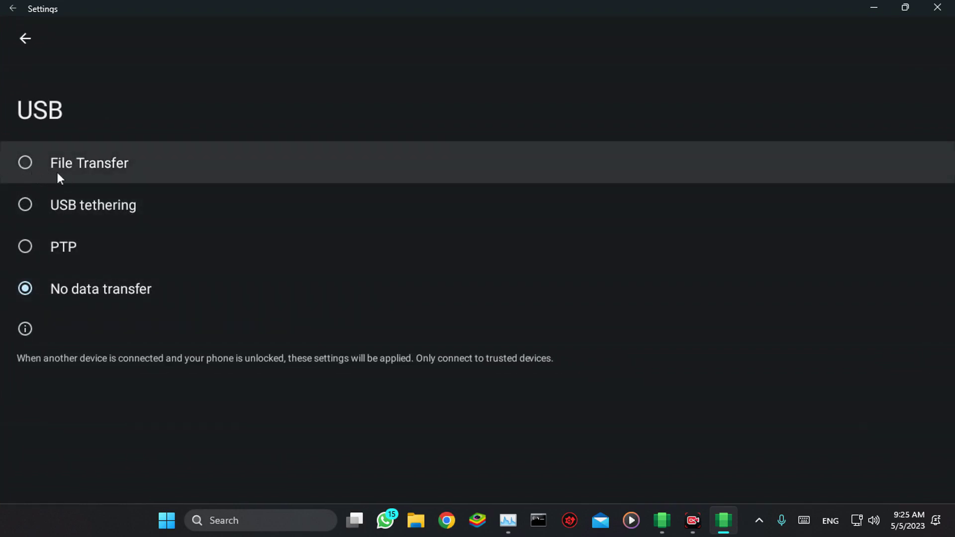
pyautogui.click(40, 168)
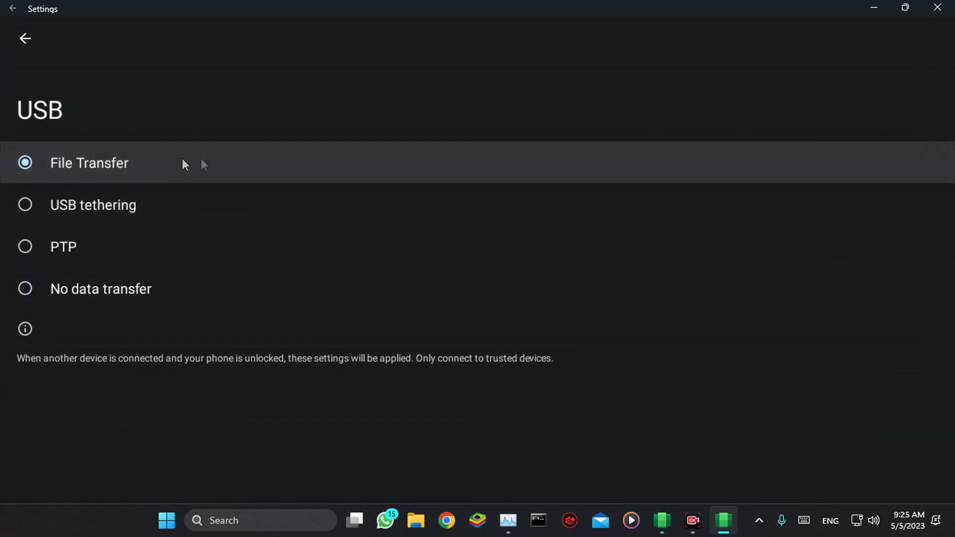
pyautogui.click(29, 36)
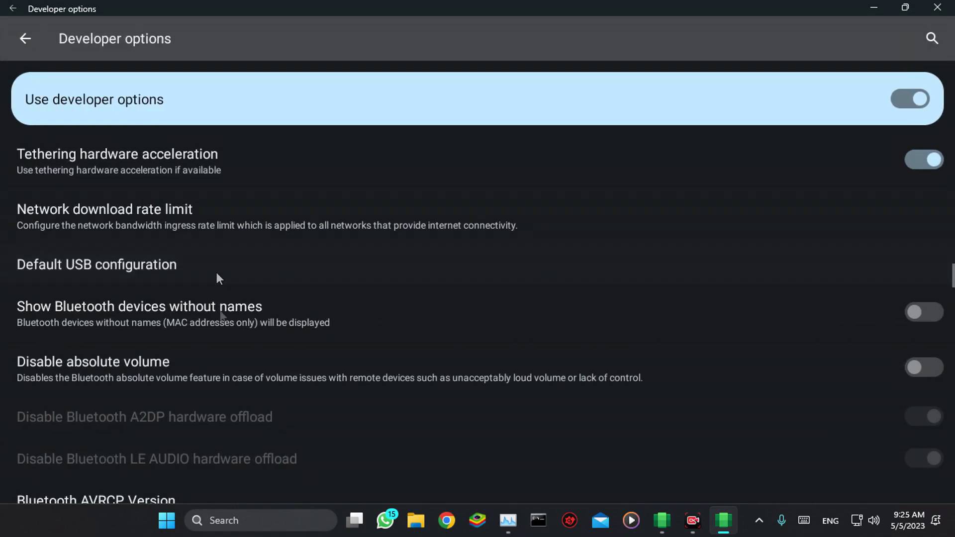
# - Look through the remaining developer options, from the Bluetooth audio settings through input and drawing to hardware accelerated rendering
pyautogui.moveTo(229, 234); pyautogui.dragTo(235, 139)
pyautogui.moveTo(248, 395); pyautogui.dragTo(276, 150)
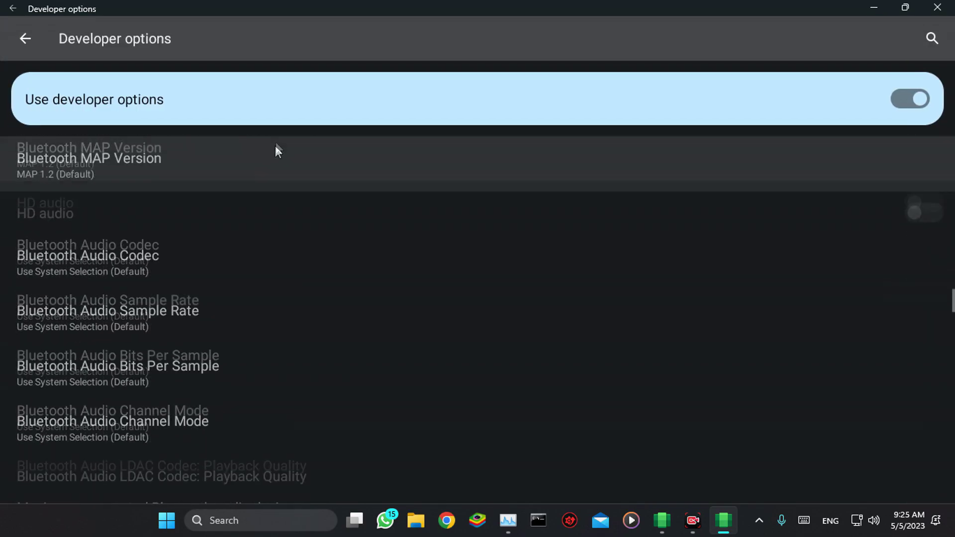
pyautogui.moveTo(271, 282); pyautogui.dragTo(273, 139)
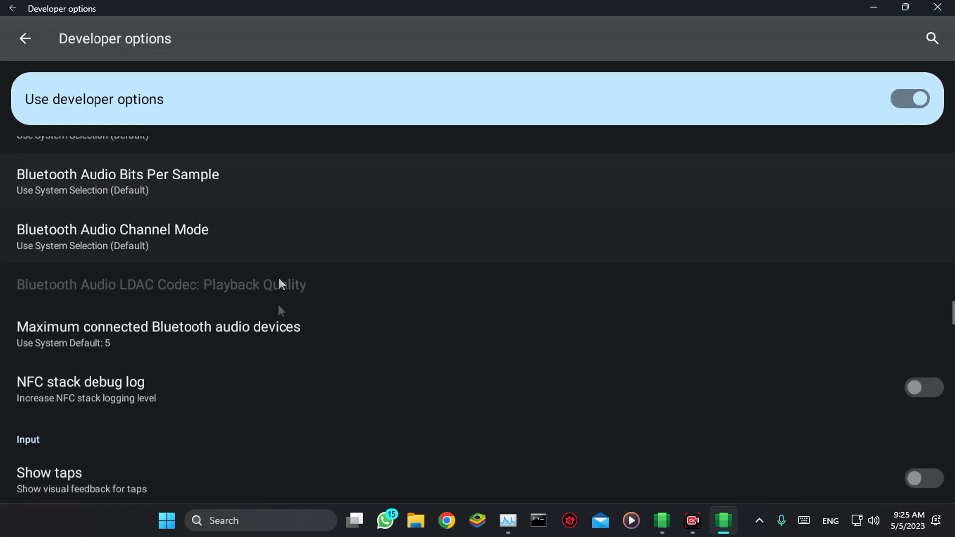
pyautogui.moveTo(279, 283); pyautogui.dragTo(281, 117)
pyautogui.moveTo(284, 297); pyautogui.dragTo(280, 156)
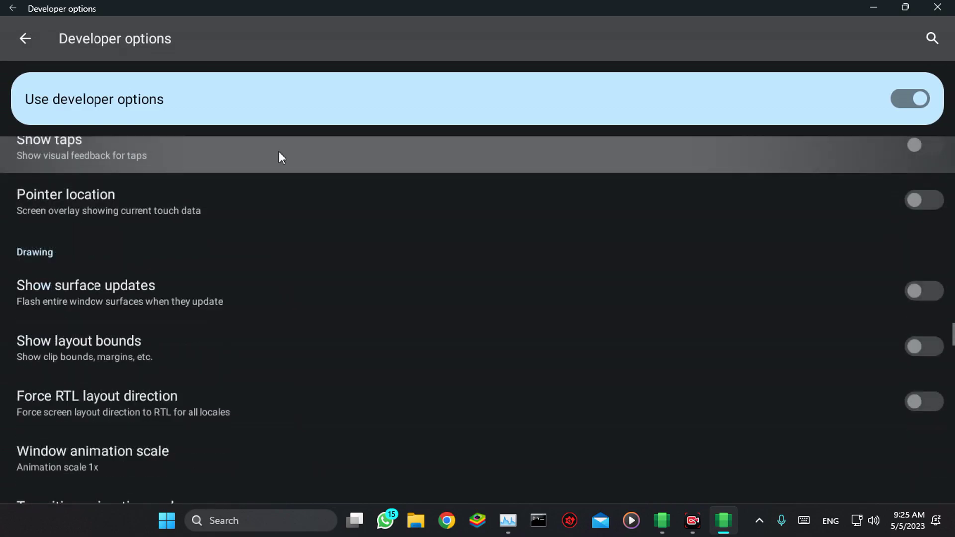
pyautogui.moveTo(288, 227)
pyautogui.mouseDown()
pyautogui.moveTo(279, 169)
pyautogui.moveTo(288, 128)
pyautogui.mouseUp()
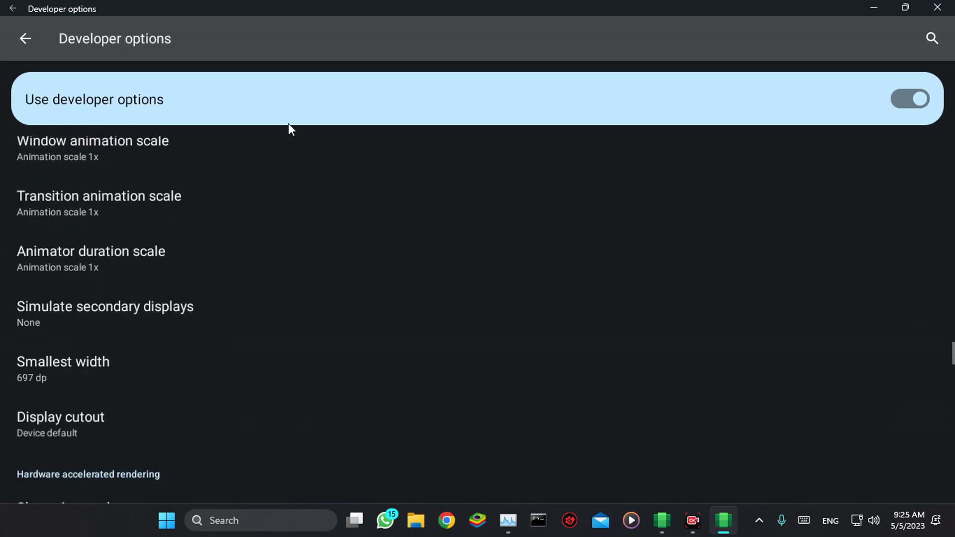
pyautogui.click(320, 348)
pyautogui.moveTo(318, 348); pyautogui.dragTo(320, 160)
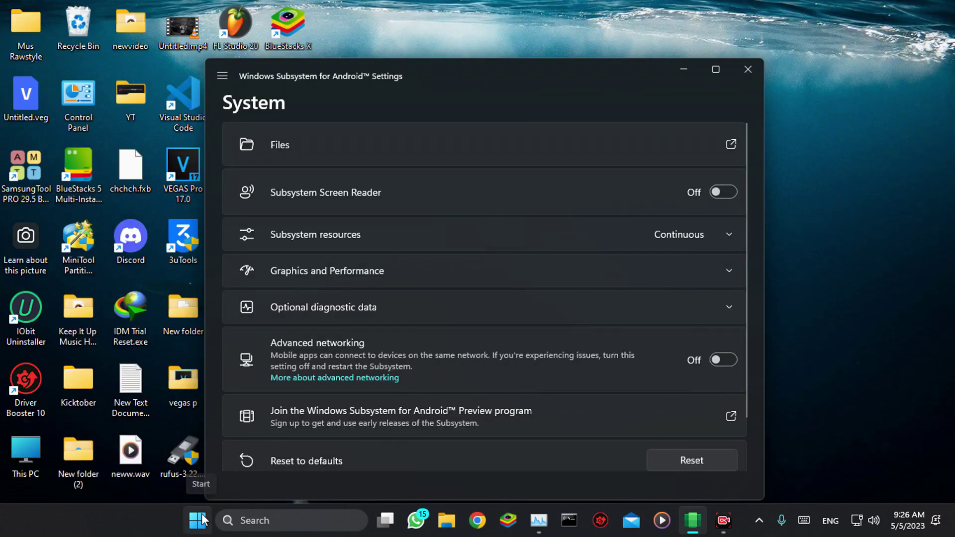
# - Launch the Play Store from the full list of installed apps and start signing in to Google Play
pyautogui.click(199, 520)
pyautogui.click(199, 520)
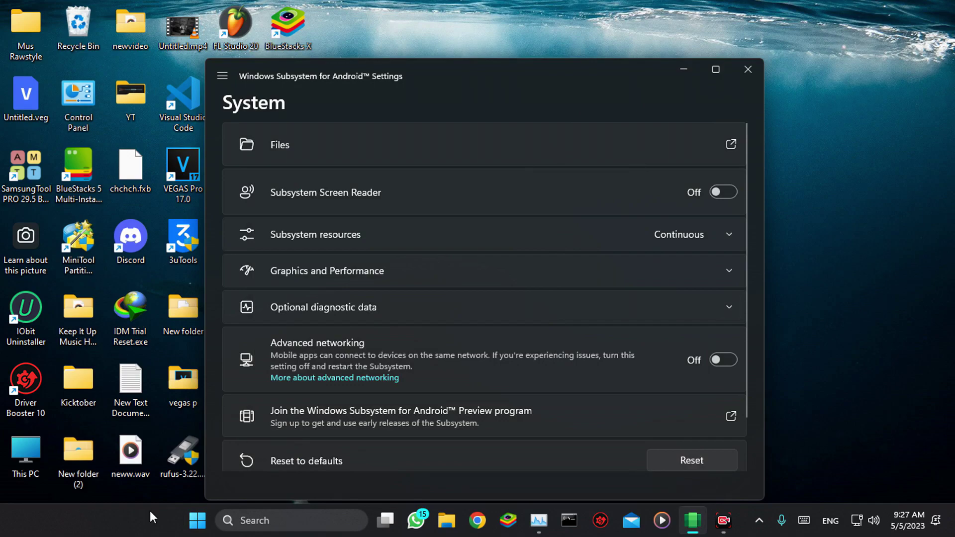
pyautogui.click(198, 519)
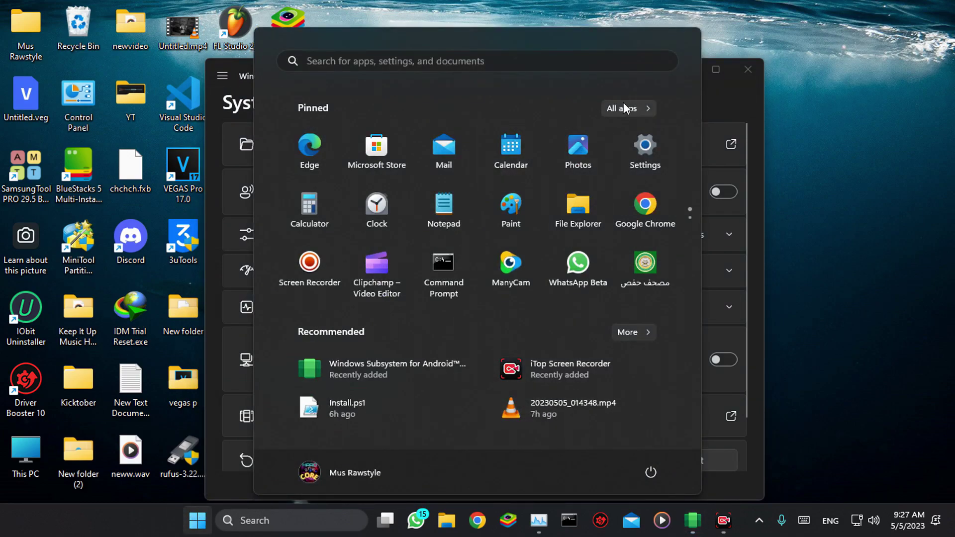
pyautogui.click(641, 109)
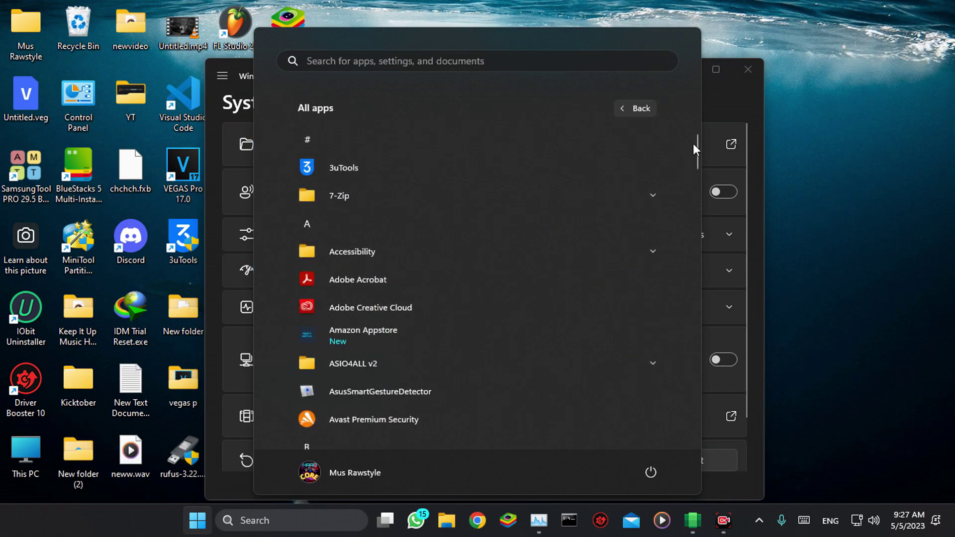
pyautogui.moveTo(698, 145); pyautogui.dragTo(705, 273)
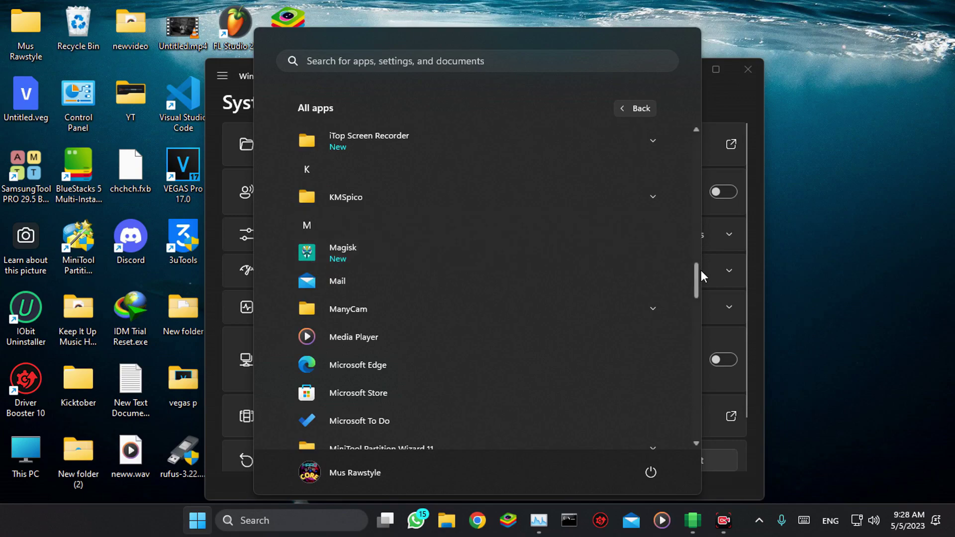
pyautogui.moveTo(697, 272)
pyautogui.mouseDown()
pyautogui.moveTo(700, 412)
pyautogui.moveTo(693, 322)
pyautogui.mouseUp()
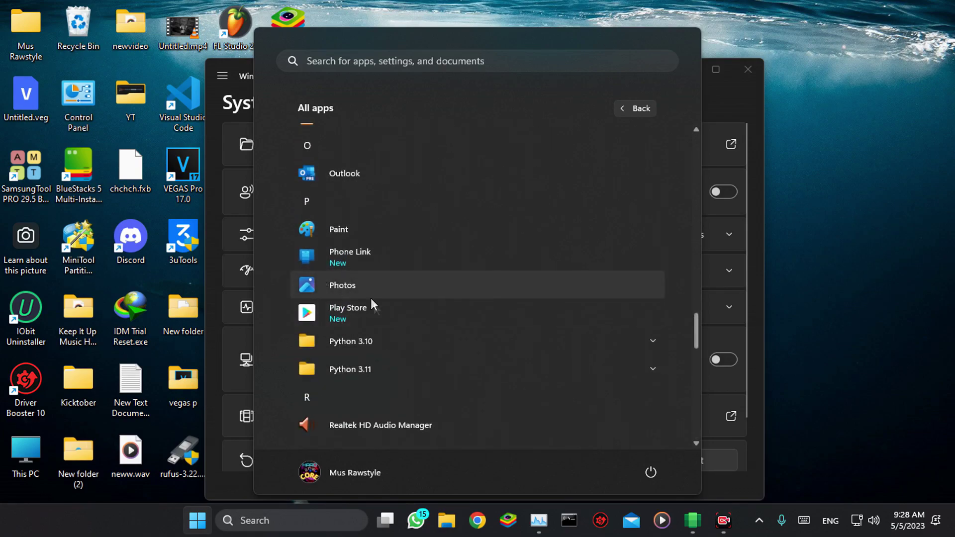
pyautogui.click(339, 318)
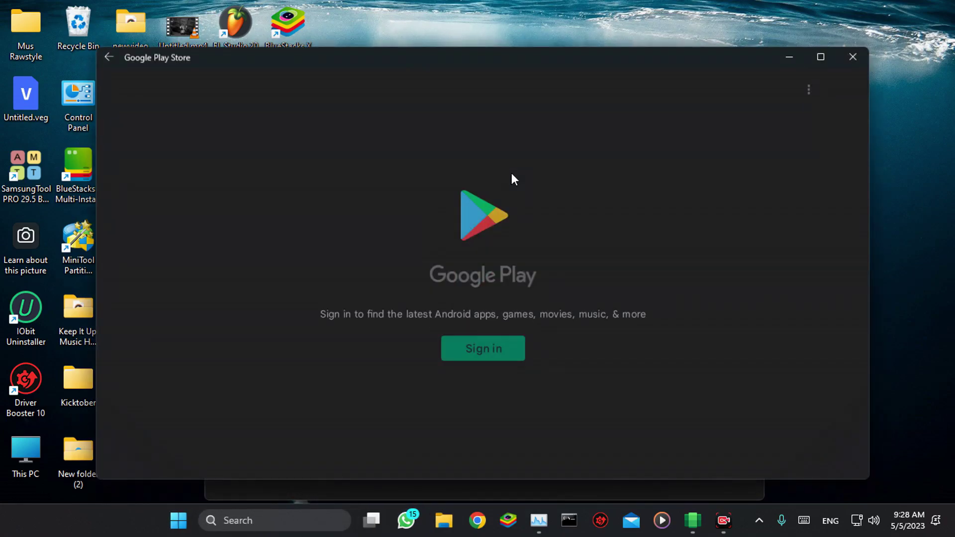
pyautogui.click(480, 354)
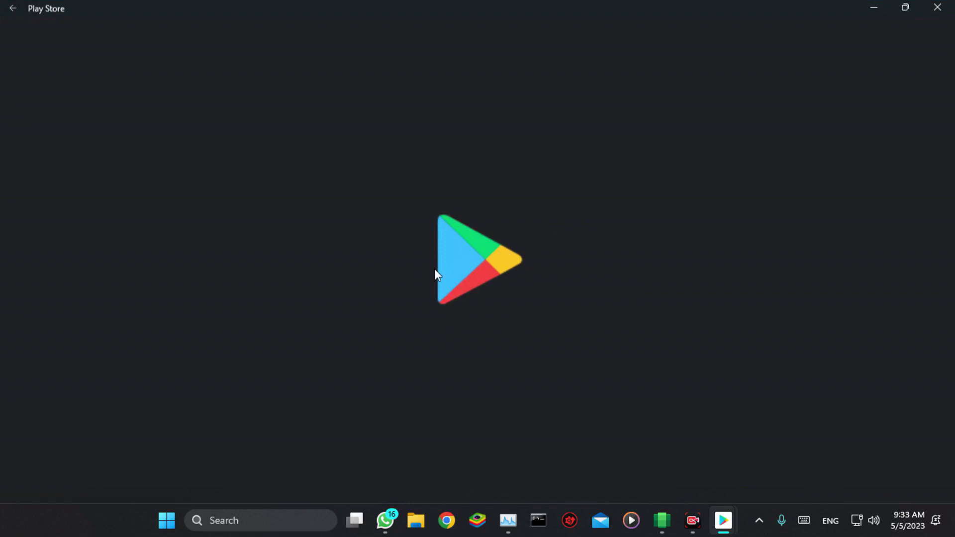
# - Switch to the other Google Play Store window, search the store for "lite" and install Facebook Lite
pyautogui.moveTo(734, 520)
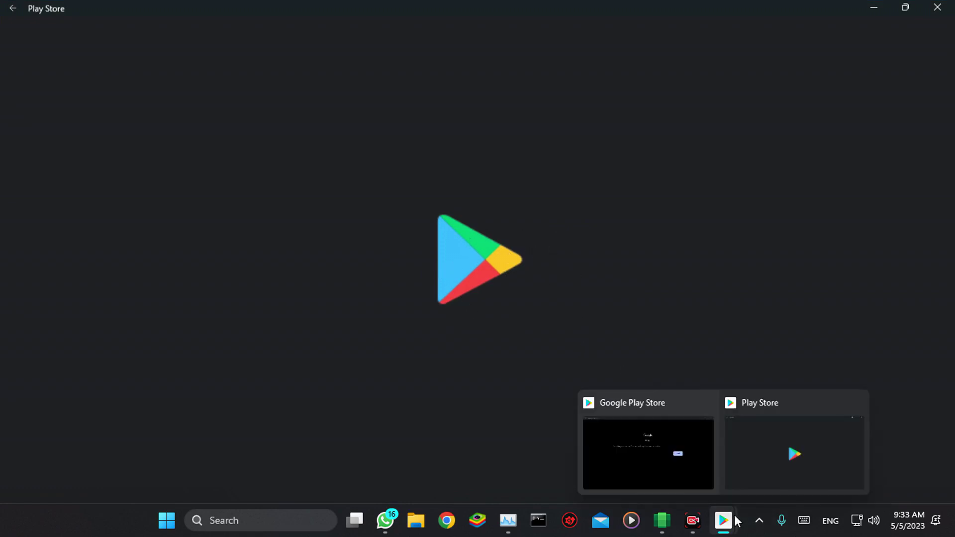
pyautogui.click(662, 475)
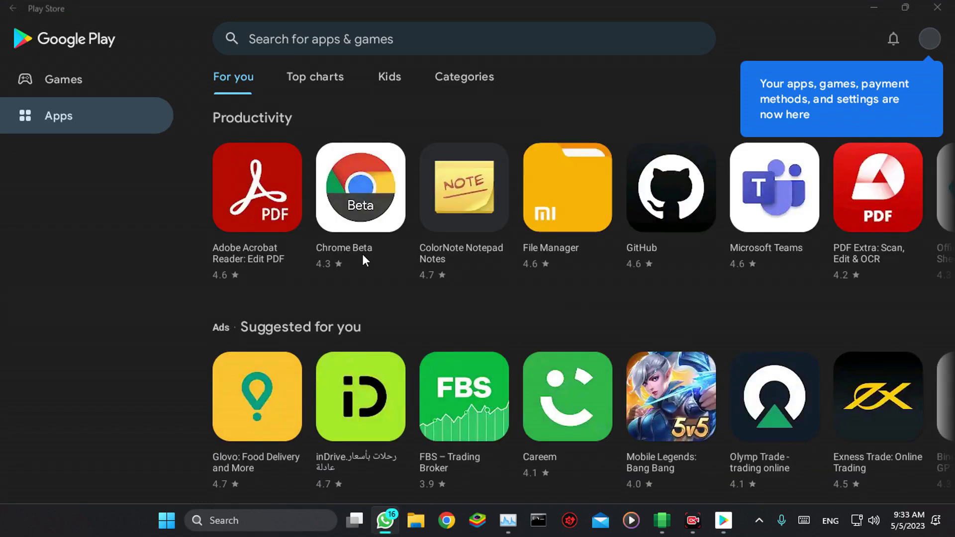
pyautogui.click(441, 46)
pyautogui.click(441, 46)
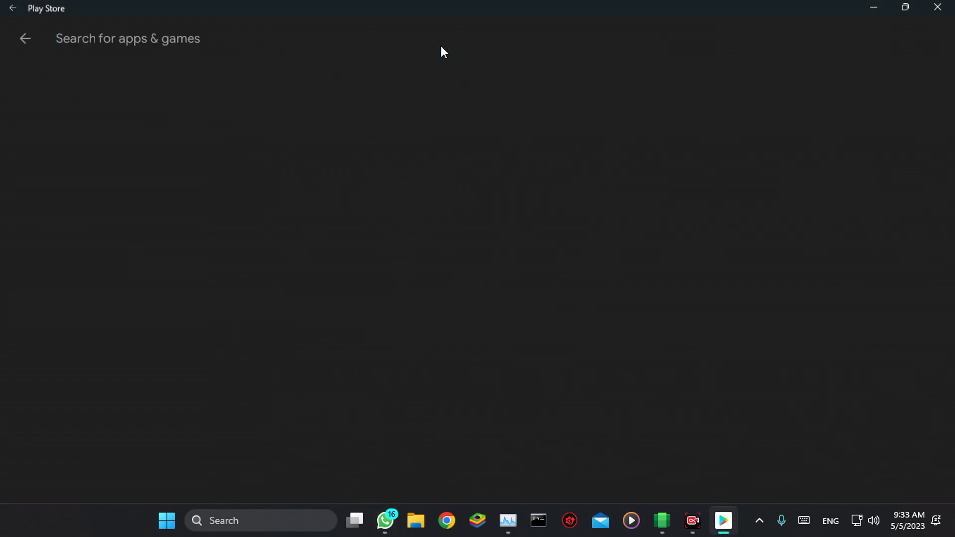
pyautogui.write('lite')
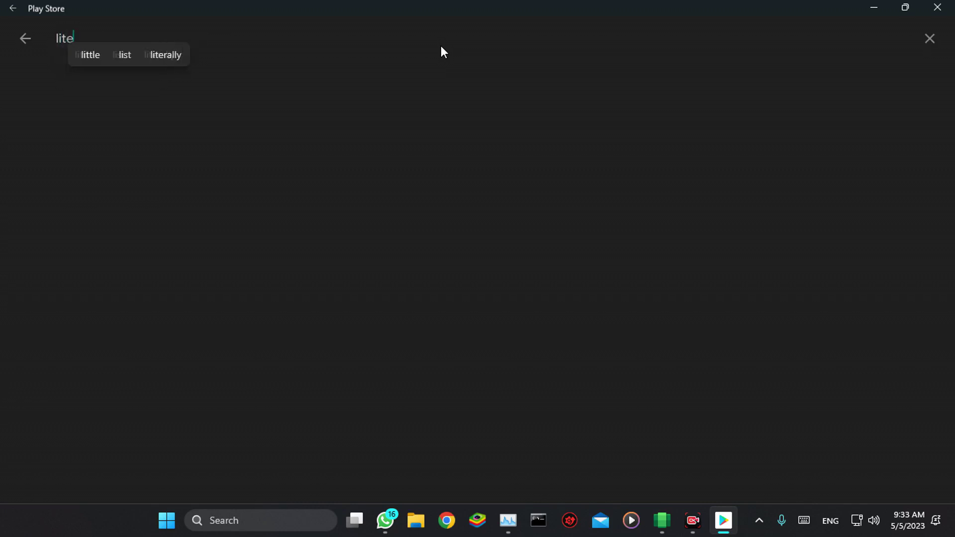
pyautogui.press('Return')
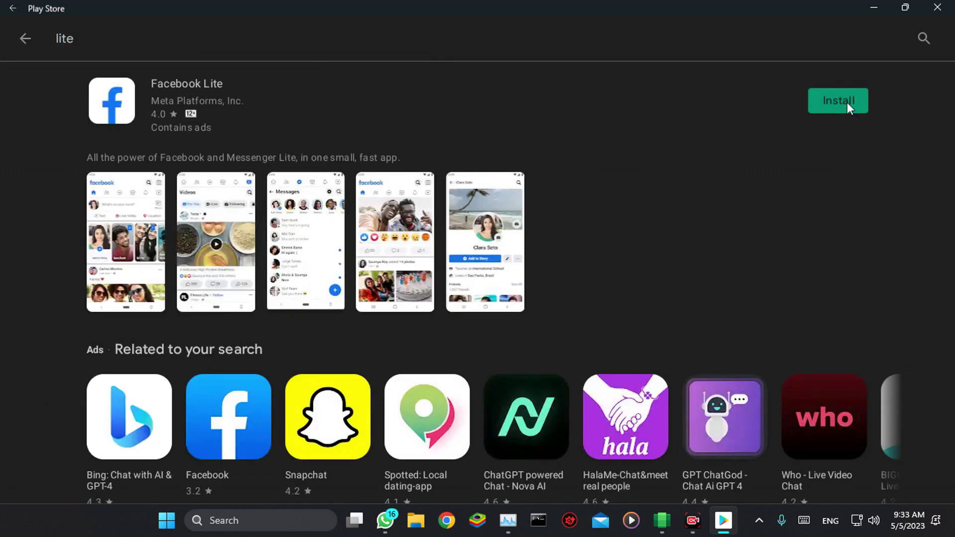
pyautogui.click(847, 102)
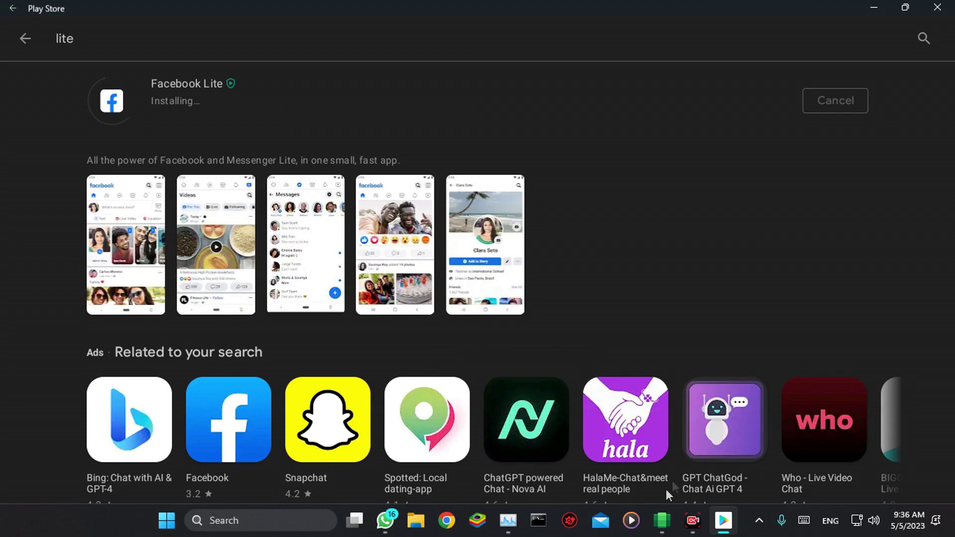
# - Open the installed Facebook Lite app and allow it to access the contacts
pyautogui.moveTo(689, 516)
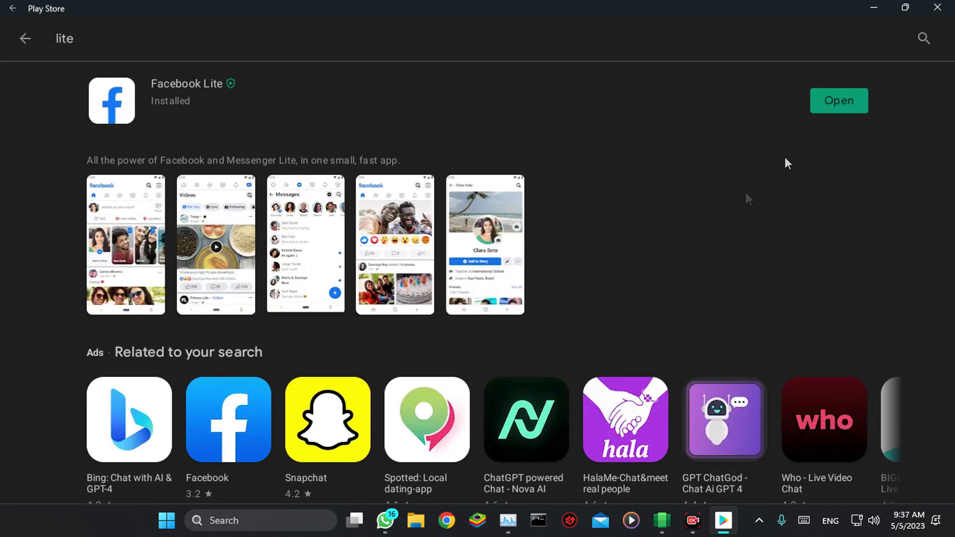
pyautogui.click(853, 100)
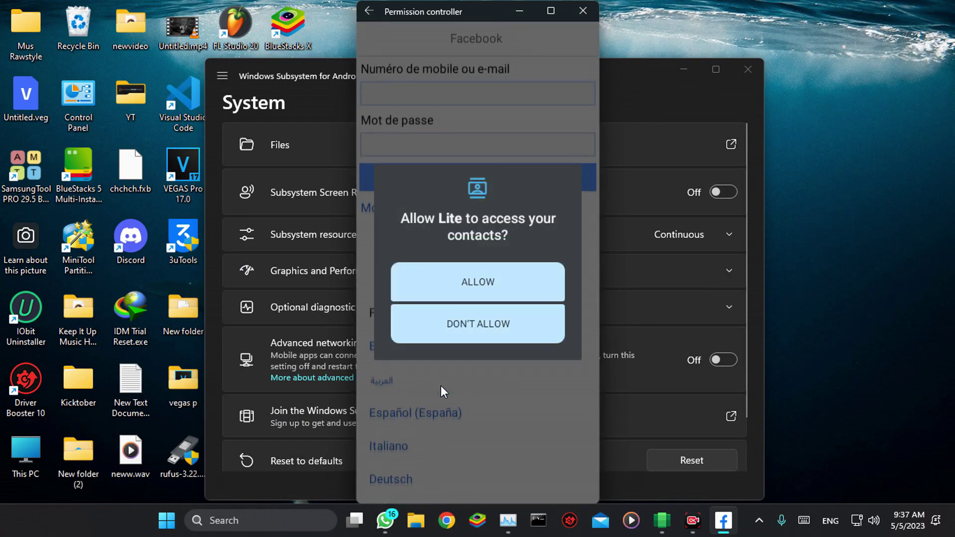
pyautogui.click(486, 289)
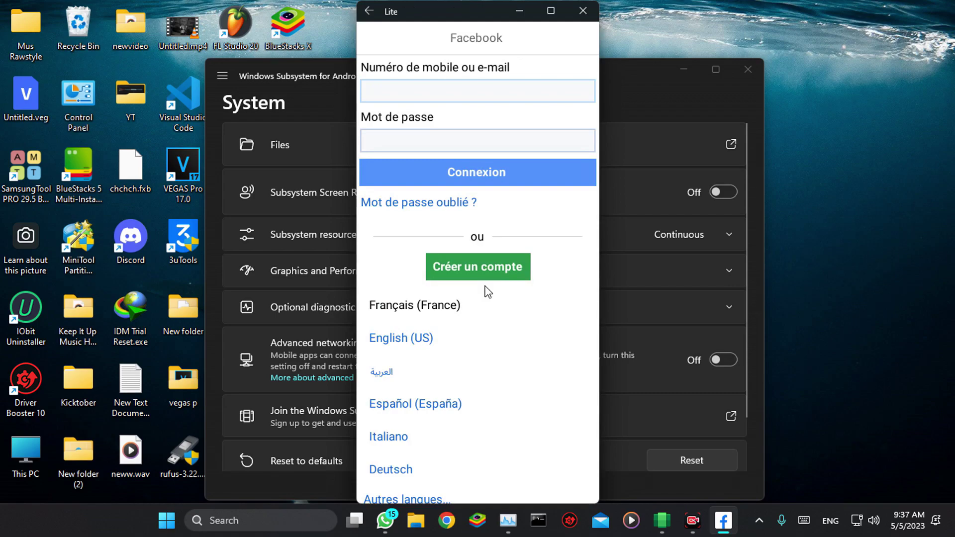